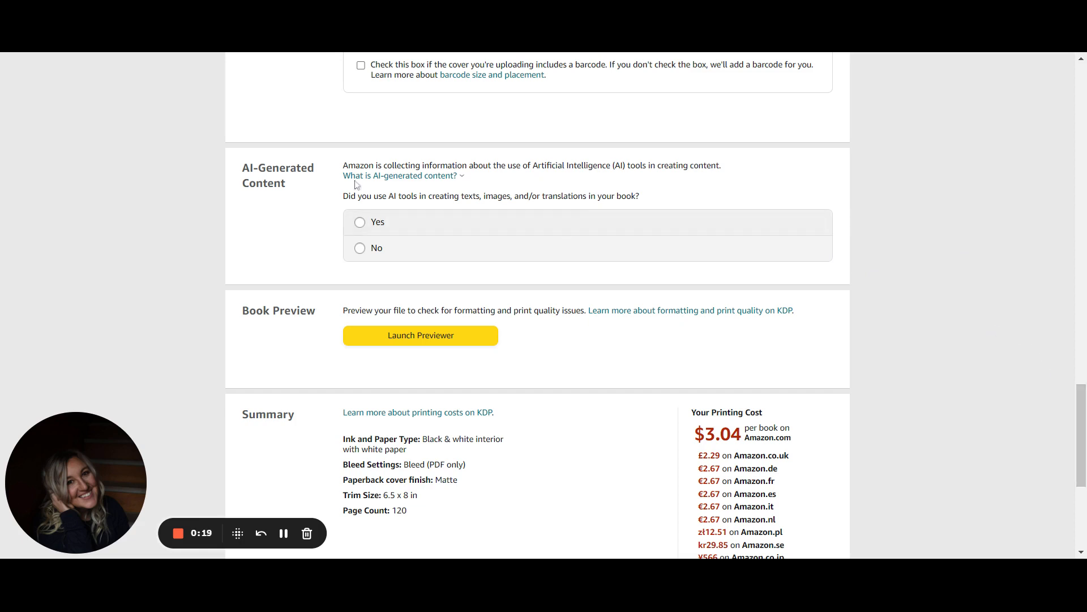
Read the explanation of what counts as AI-generated content in the AI-Generated Content section.
drag(296, 187, 235, 173)
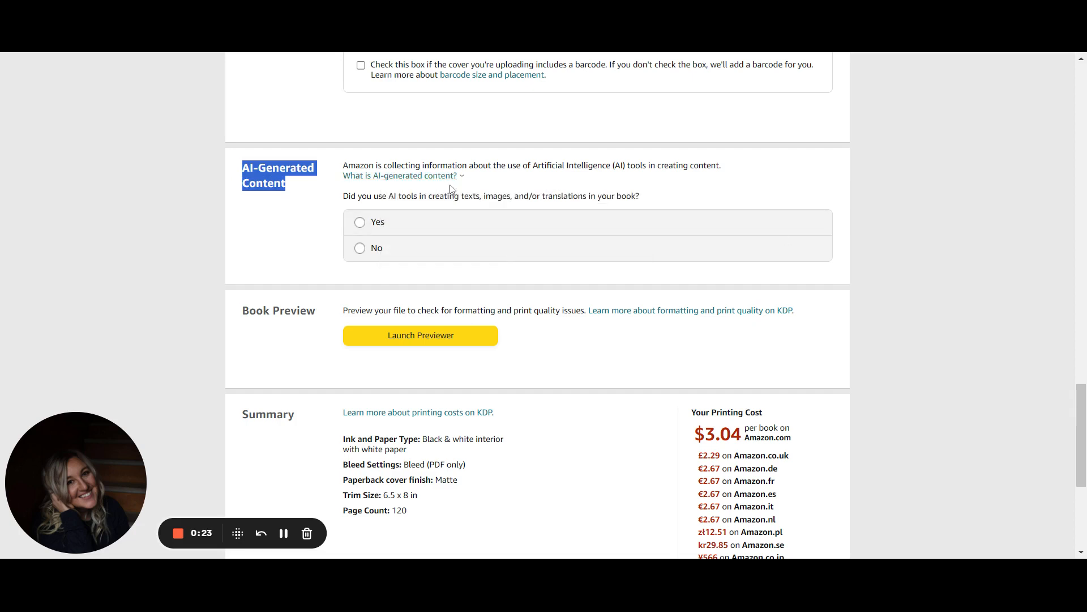
mouse_move(422, 176)
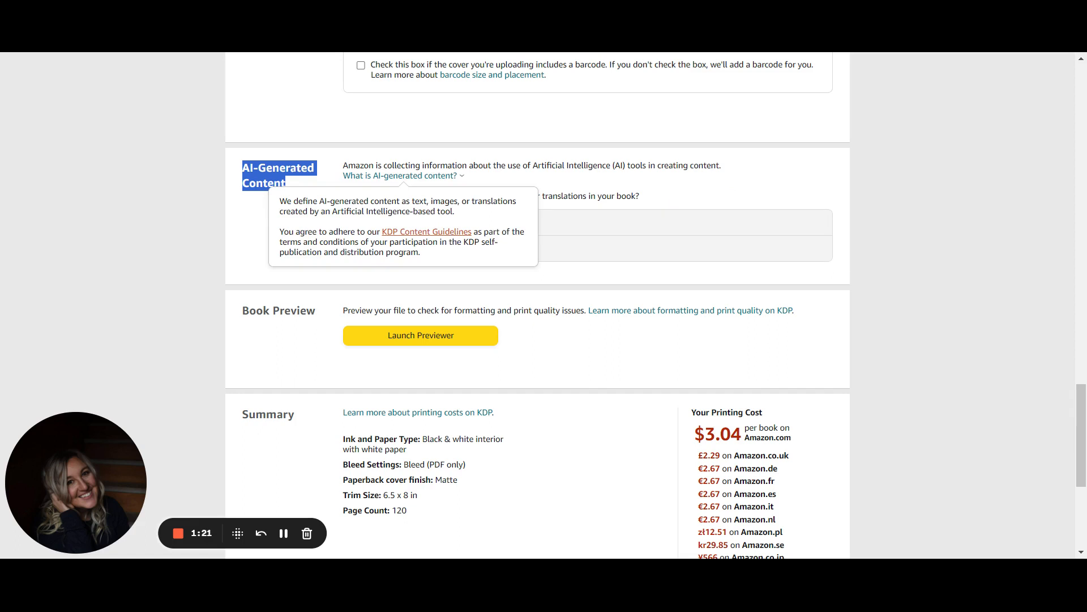
click(637, 205)
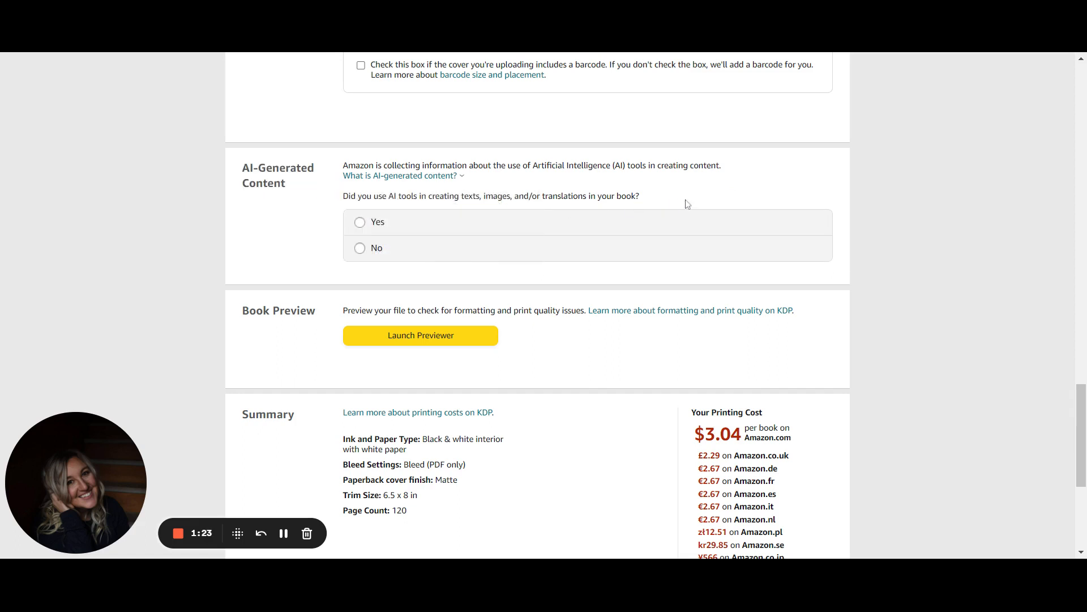
click(398, 178)
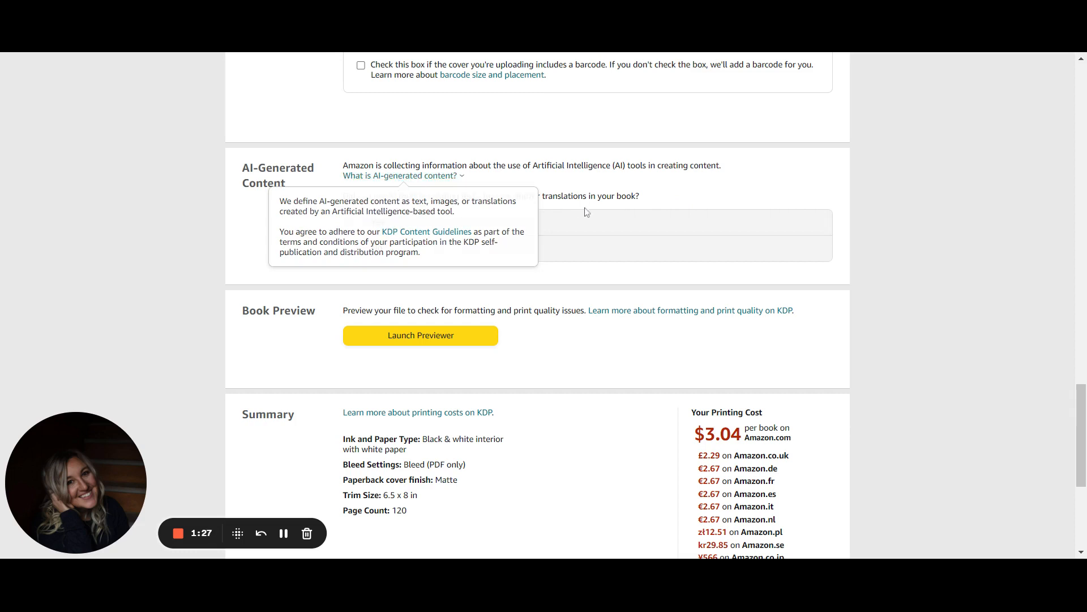
click(556, 207)
Answer Yes to having used AI tools in the book and review the options offered for Texts and Images.
click(355, 228)
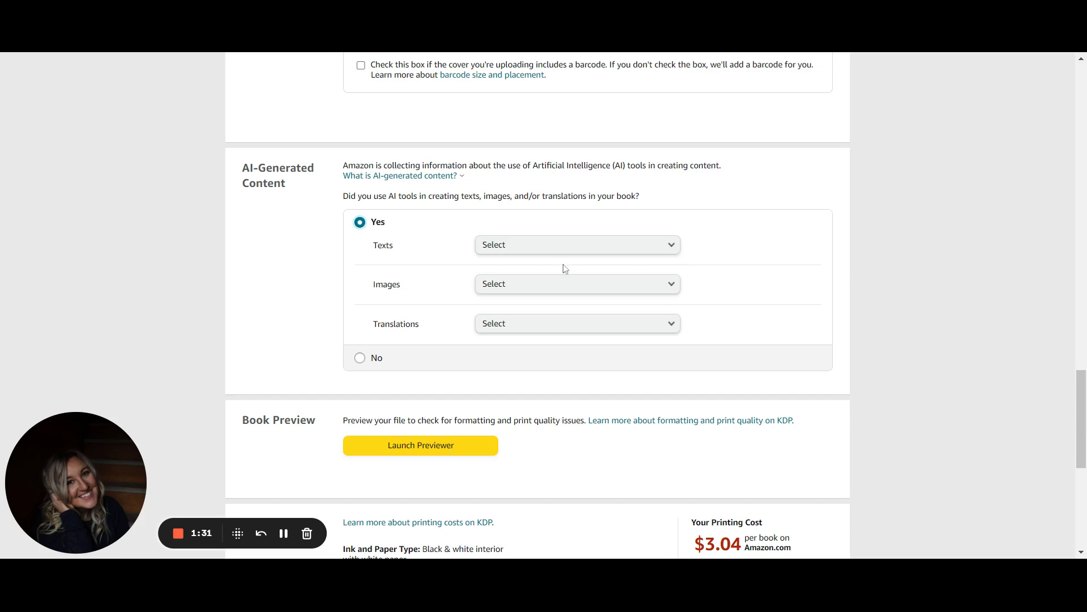
click(596, 248)
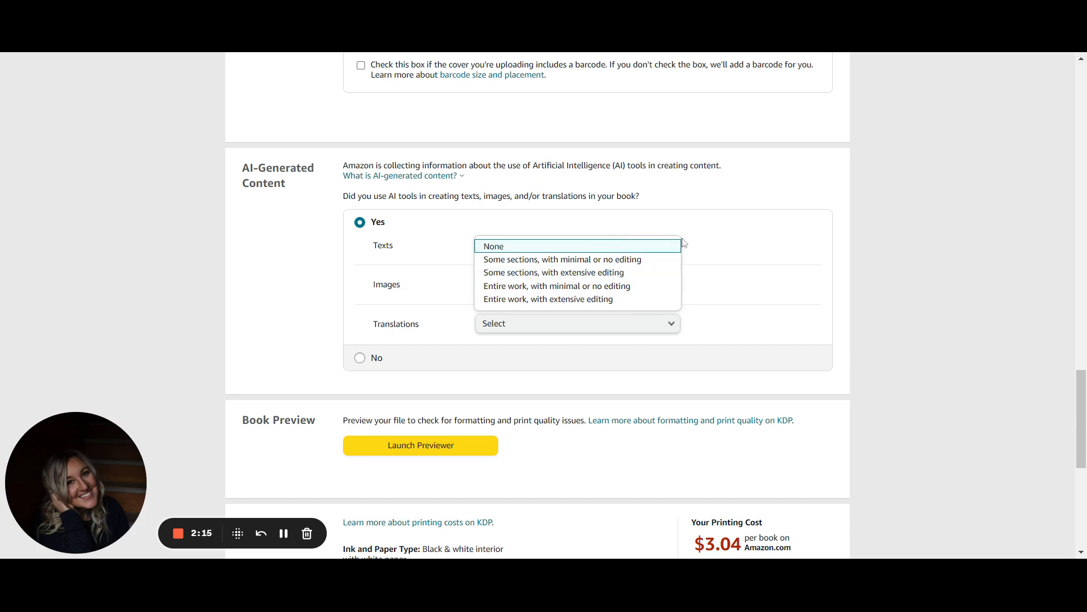
click(711, 241)
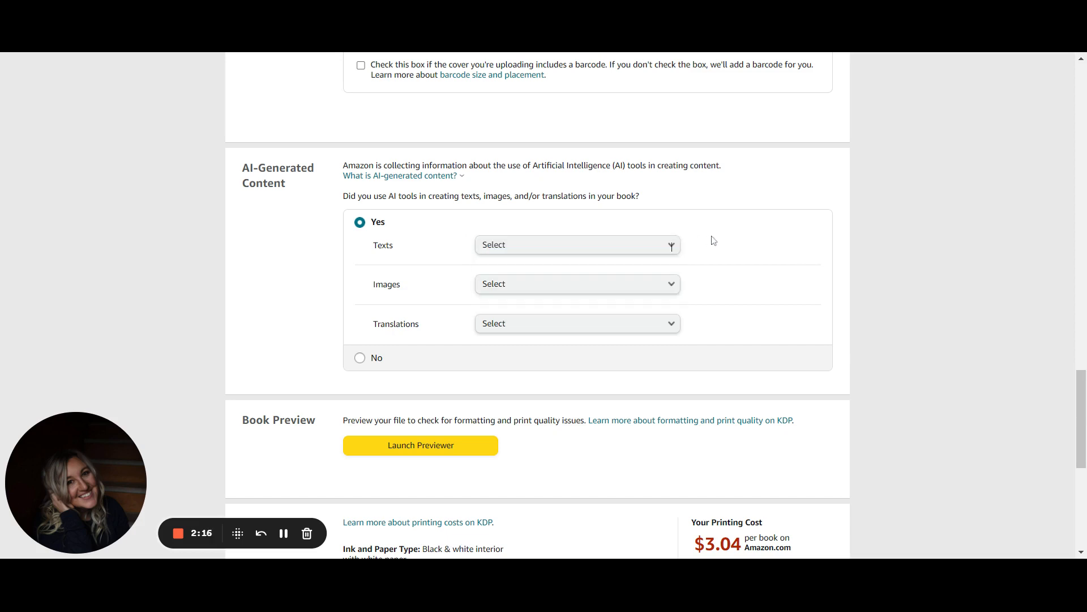
click(655, 284)
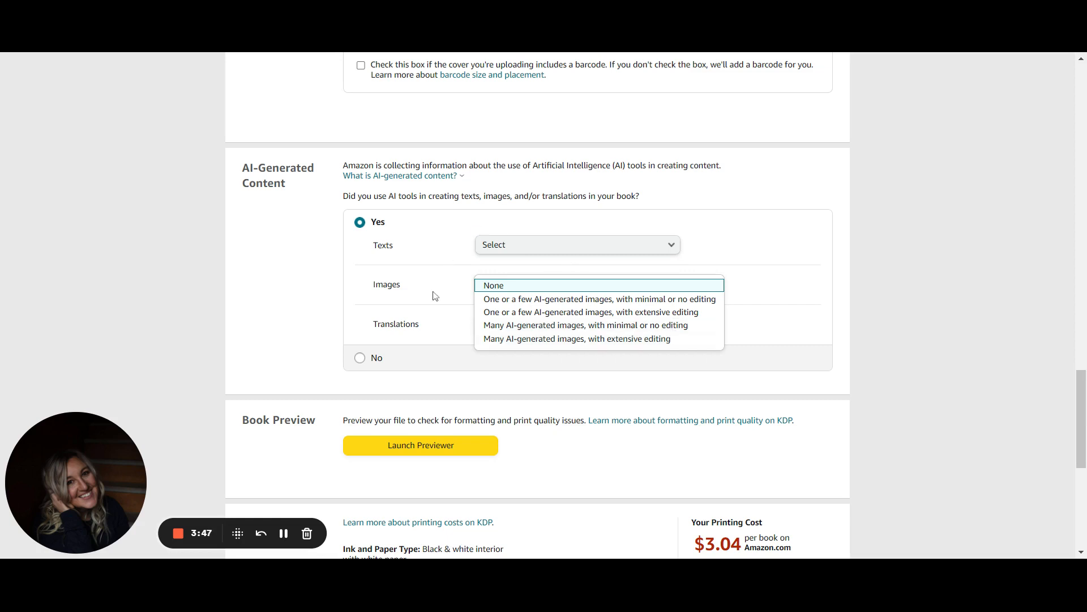
click(459, 282)
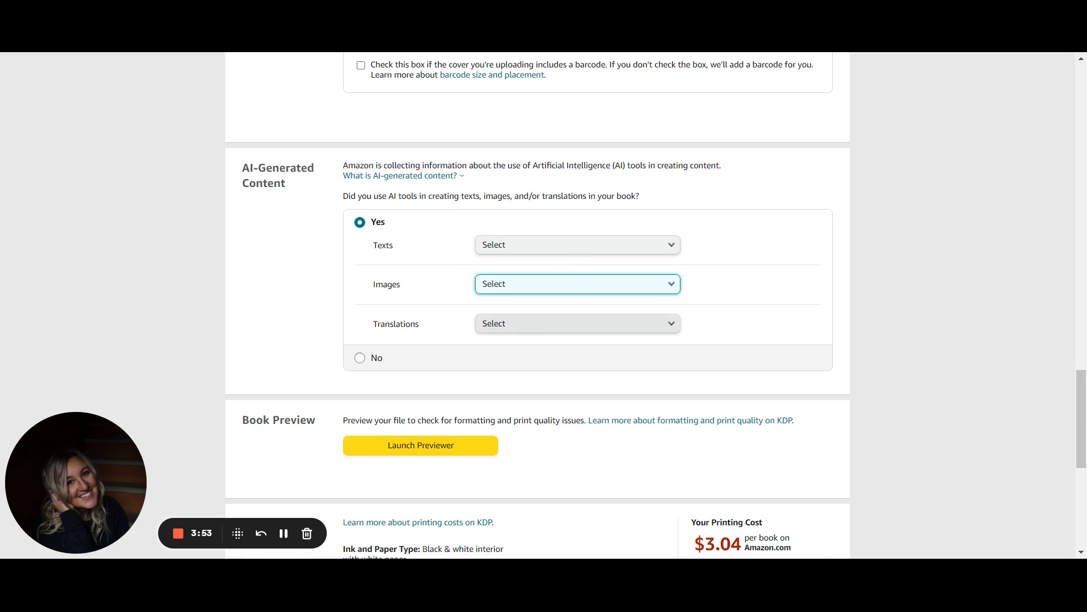
Set Translations to None and Images to "Many AI-generated images, with extensive editing".
click(509, 323)
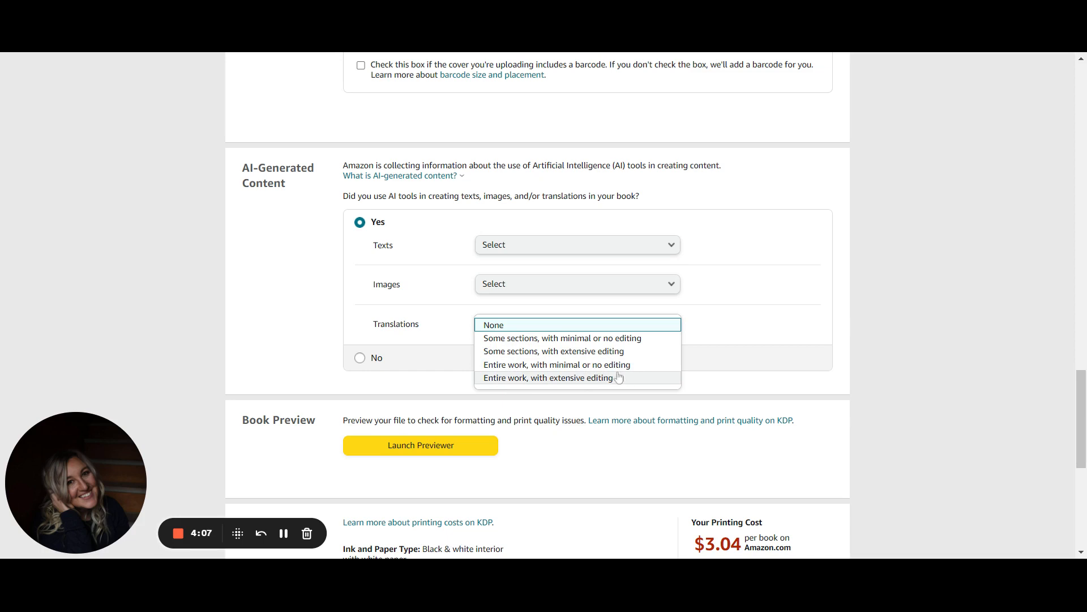
click(506, 327)
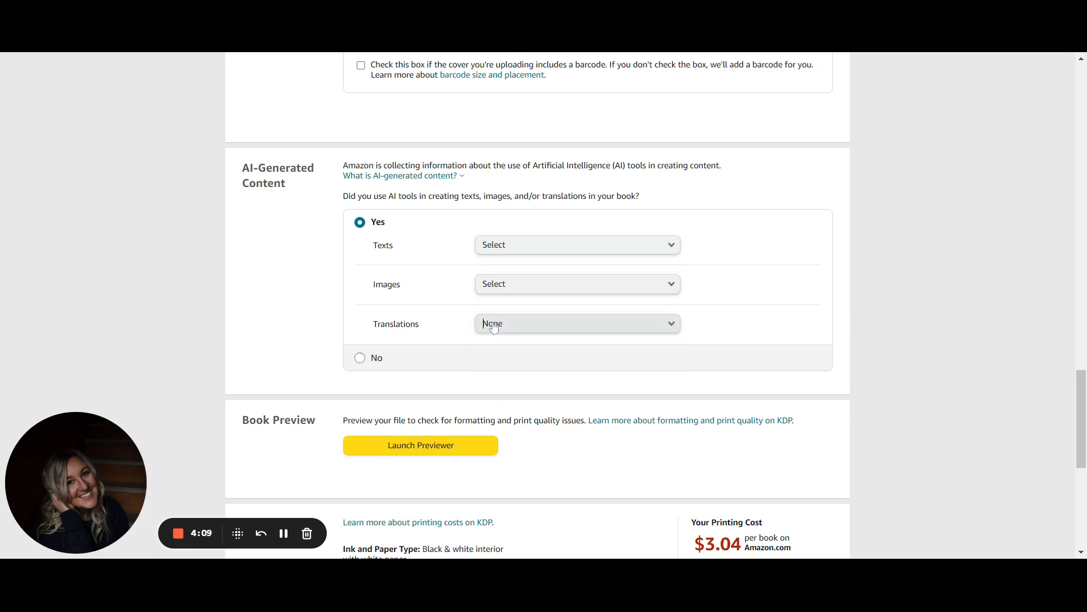
click(505, 285)
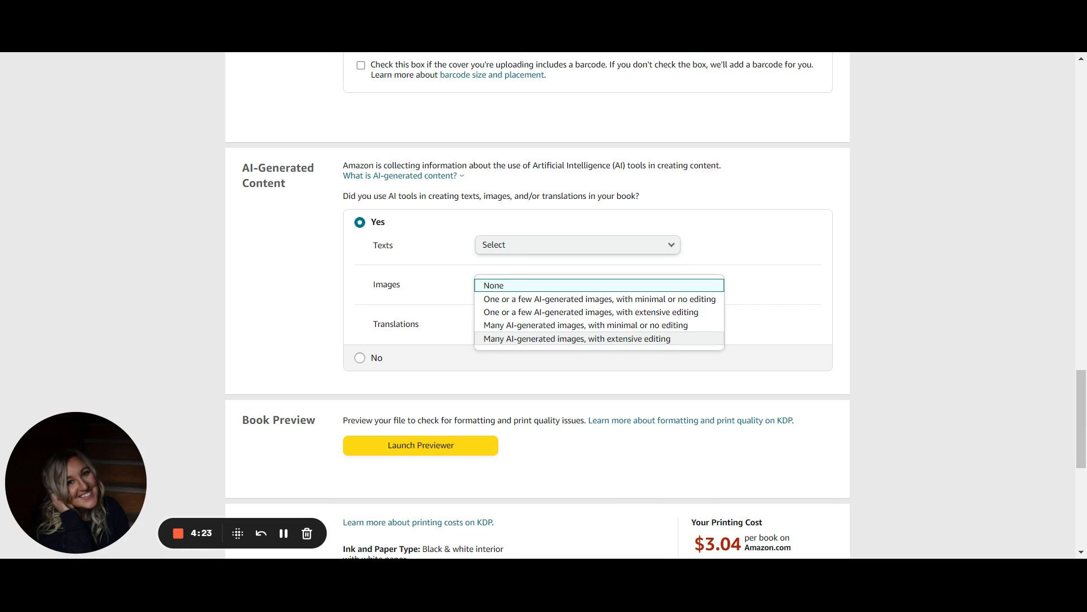
click(667, 339)
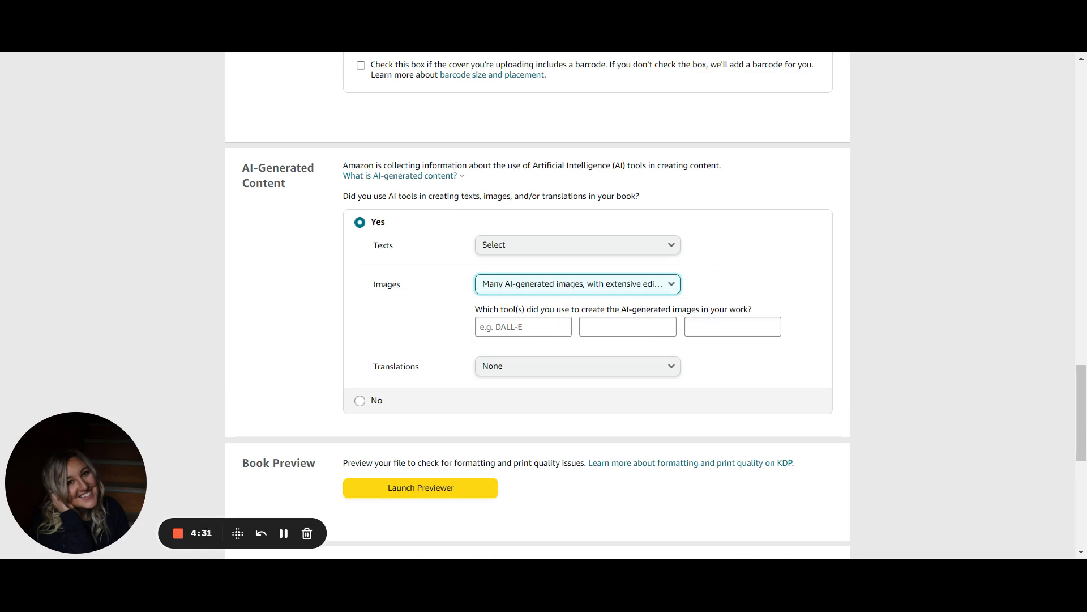
Enter CHATGPT as the first tool used for the AI-generated images, and replace it with MIDJOURNEY.
click(524, 327)
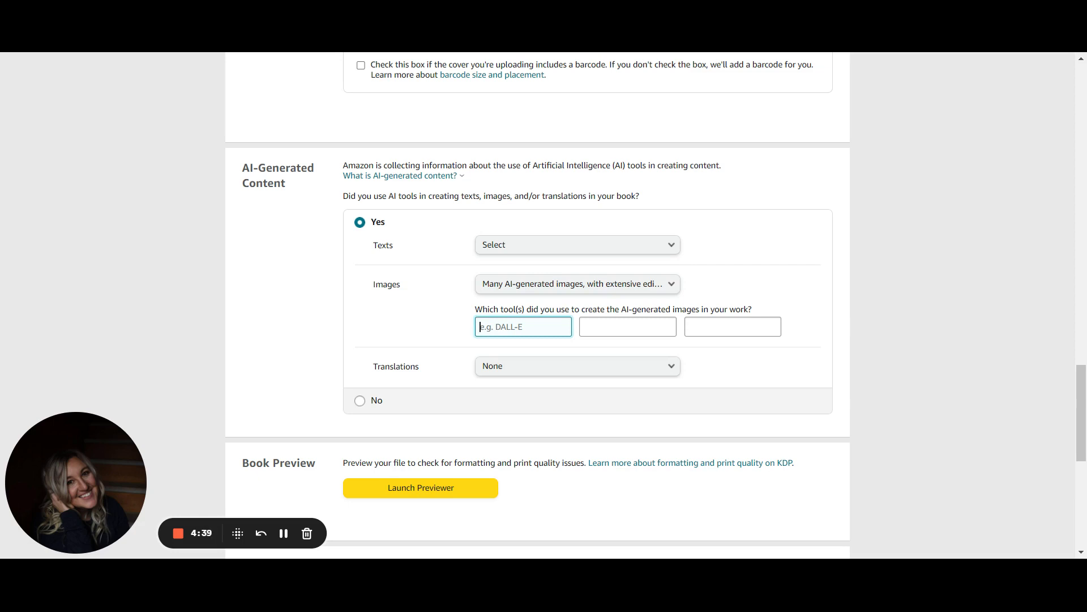
text(CHATGPT)
click(625, 328)
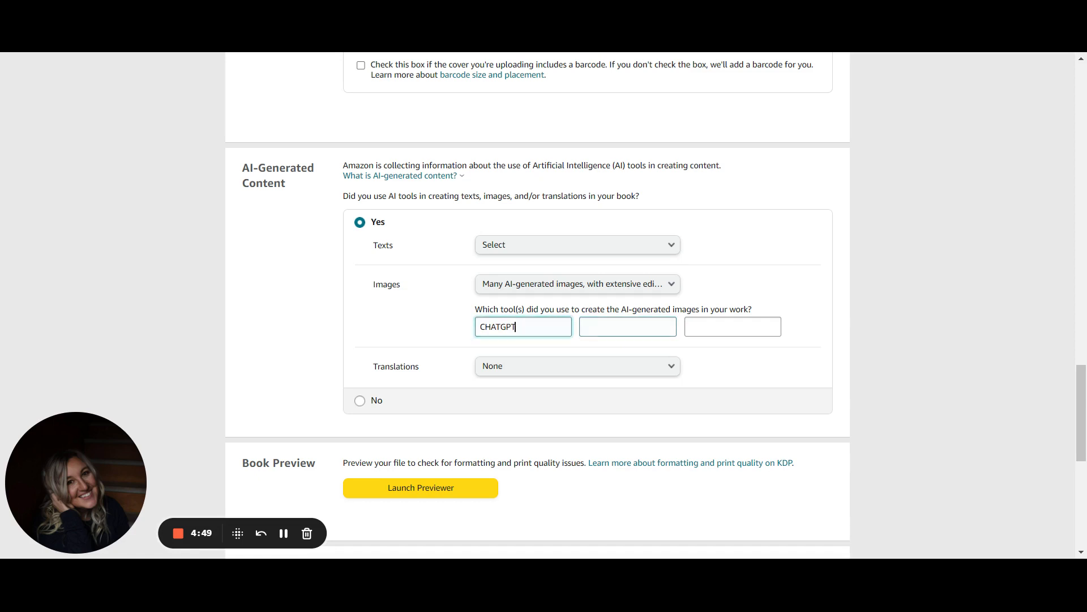
drag(552, 327, 432, 325)
text(MIDJO)
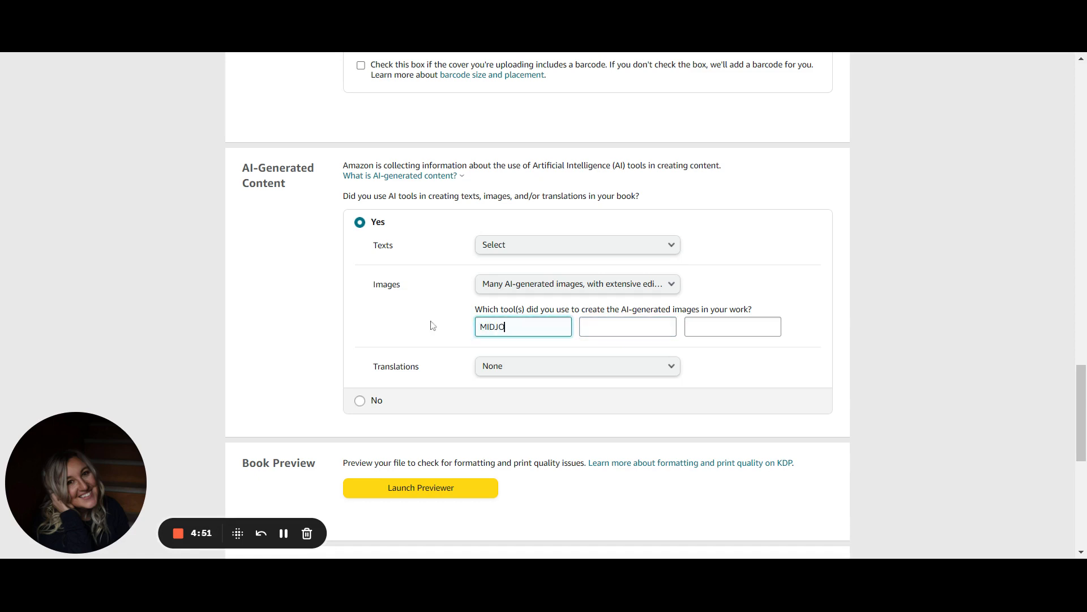
text(URNEY)
Try CANVA as the second image tool, and clear both image tool entries.
click(628, 327)
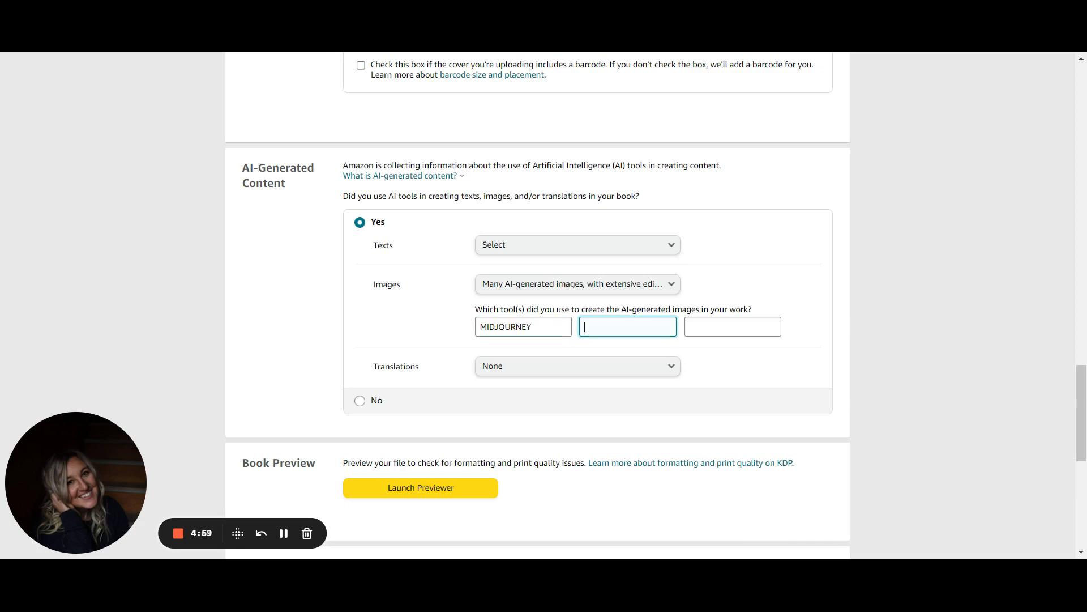
text(CANVA)
key(BackSpace)
key(BackSpace)
key(BackSpace)
key(BackSpace)
key(BackSpace)
key(shift+Tab)
text(M)
key(BackSpace)
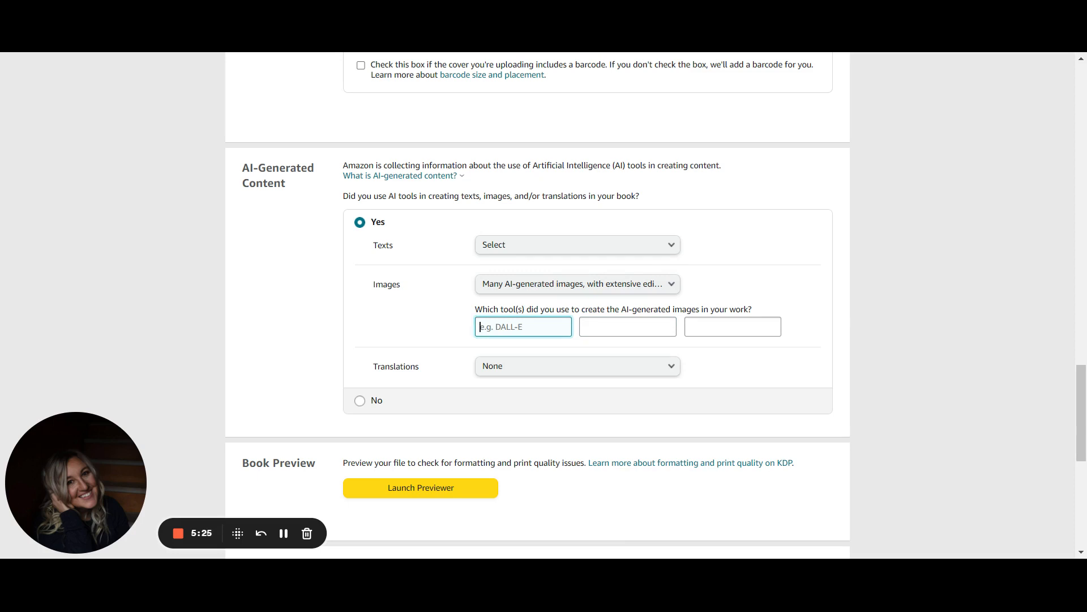
Try the other AI-generated image amounts for Images and settle on None.
click(528, 286)
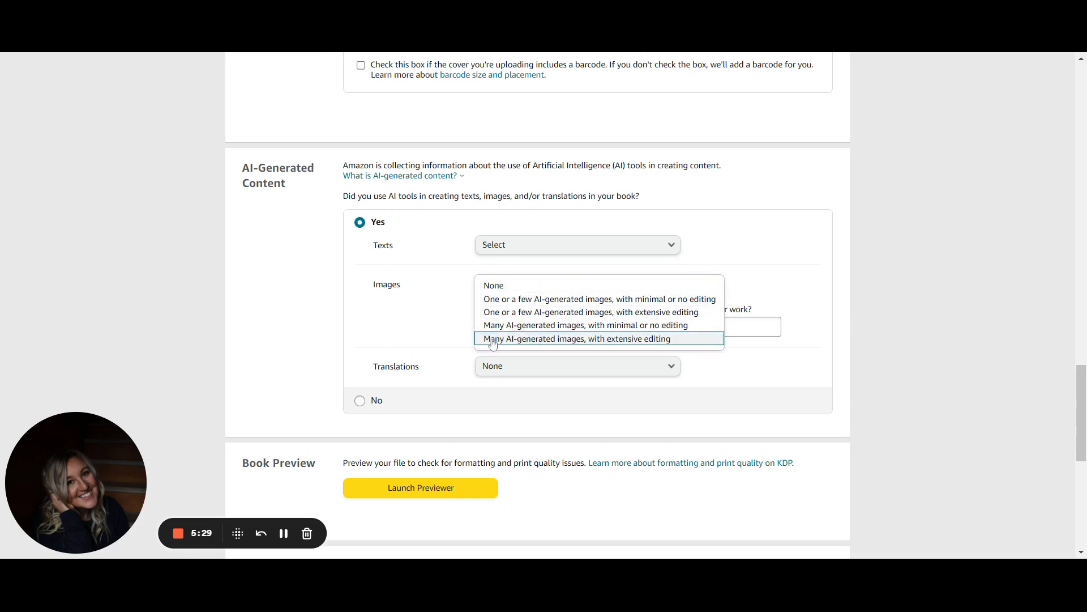
click(610, 325)
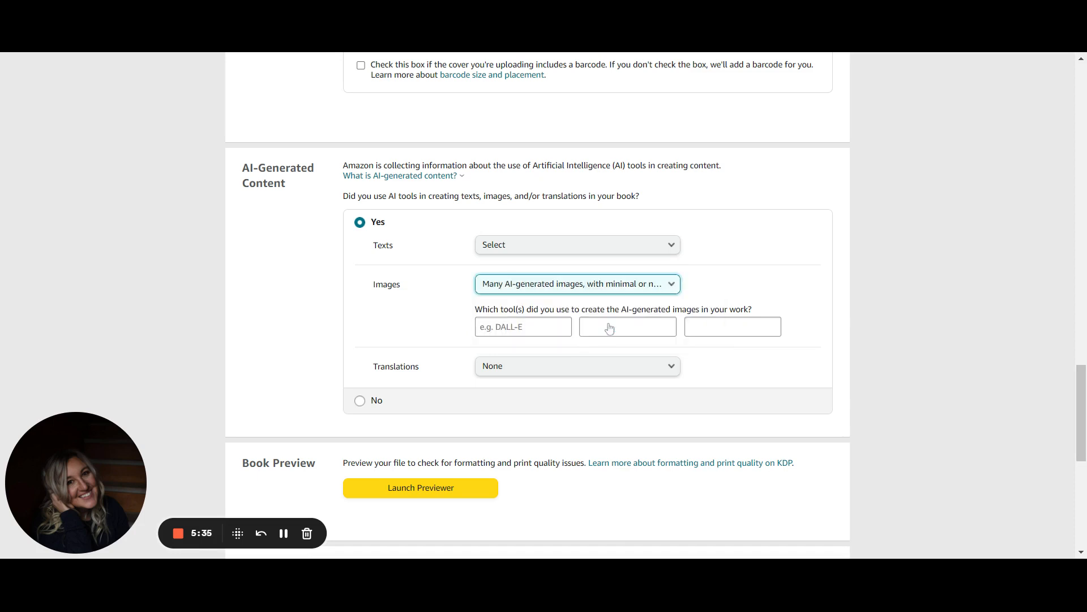
click(569, 285)
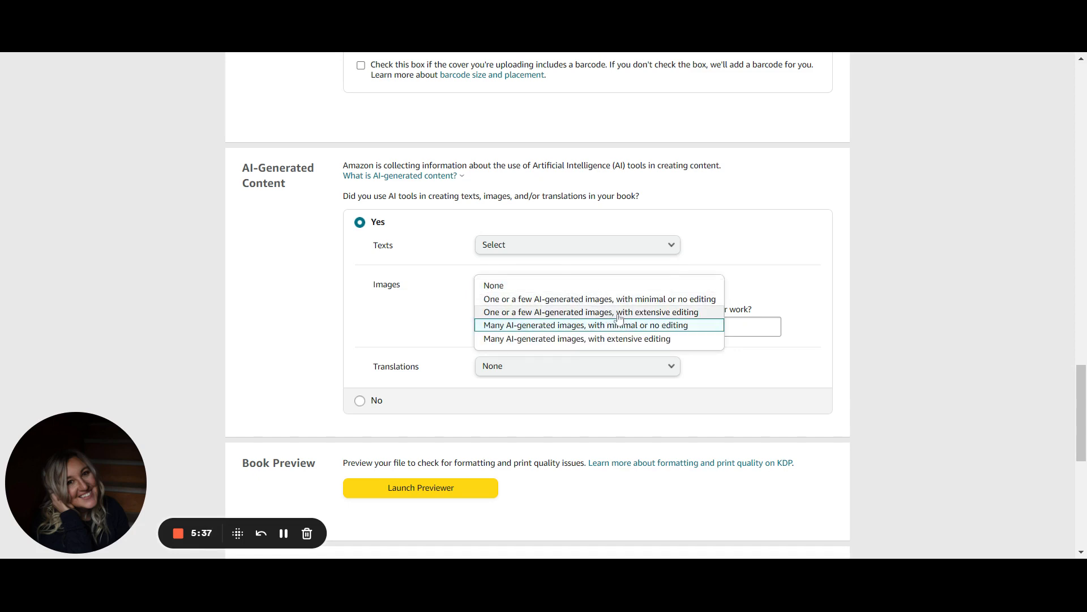
click(630, 312)
click(558, 285)
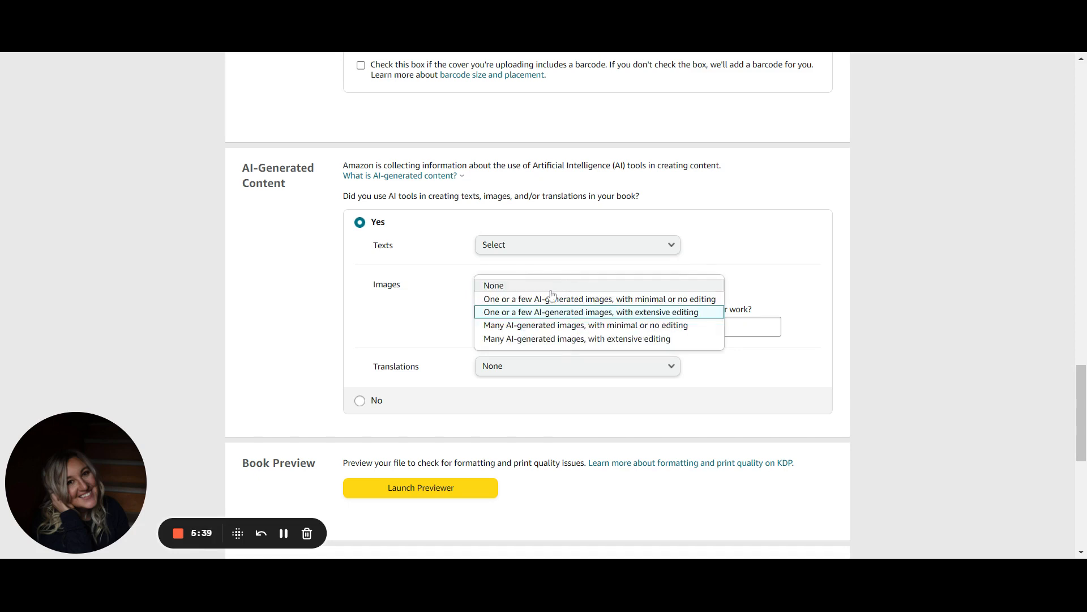
click(549, 296)
click(521, 290)
click(502, 285)
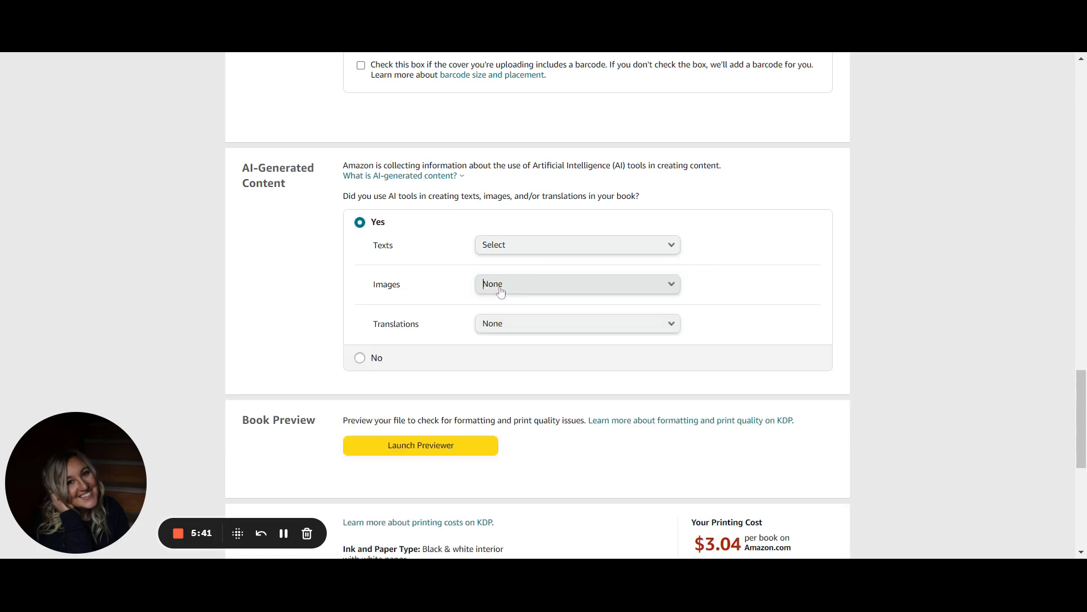
Set Texts to "Entire work, with extensive editing" and start the entry for the first text tool.
click(517, 246)
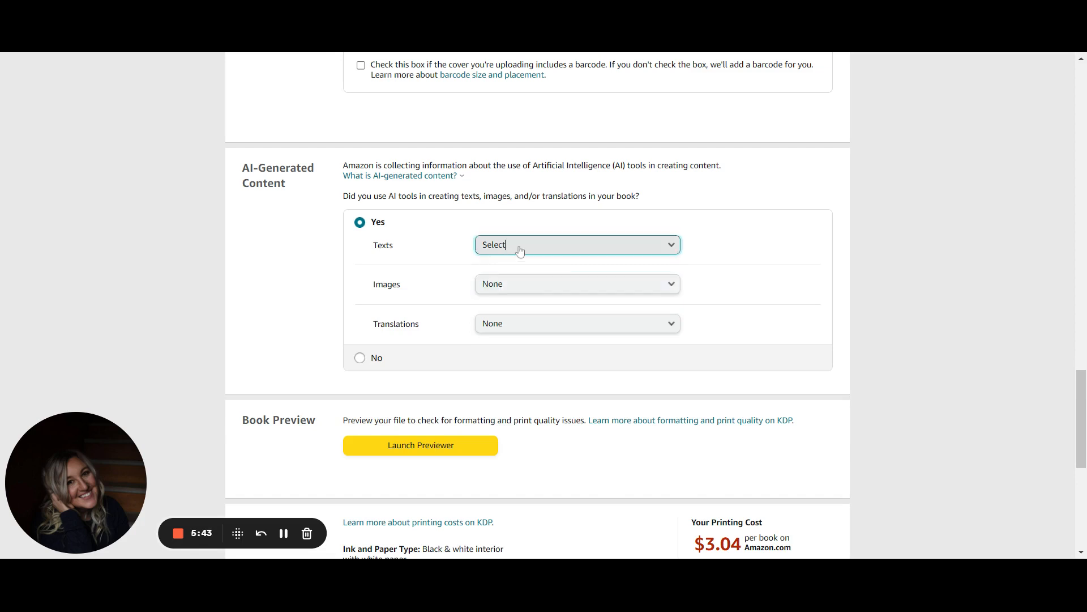
click(514, 299)
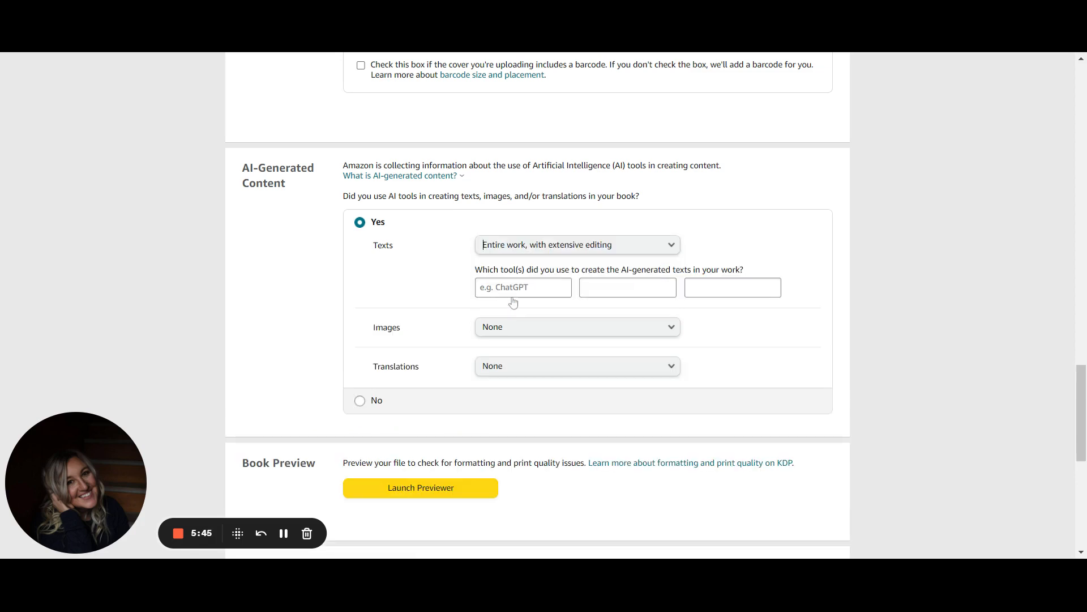
click(523, 287)
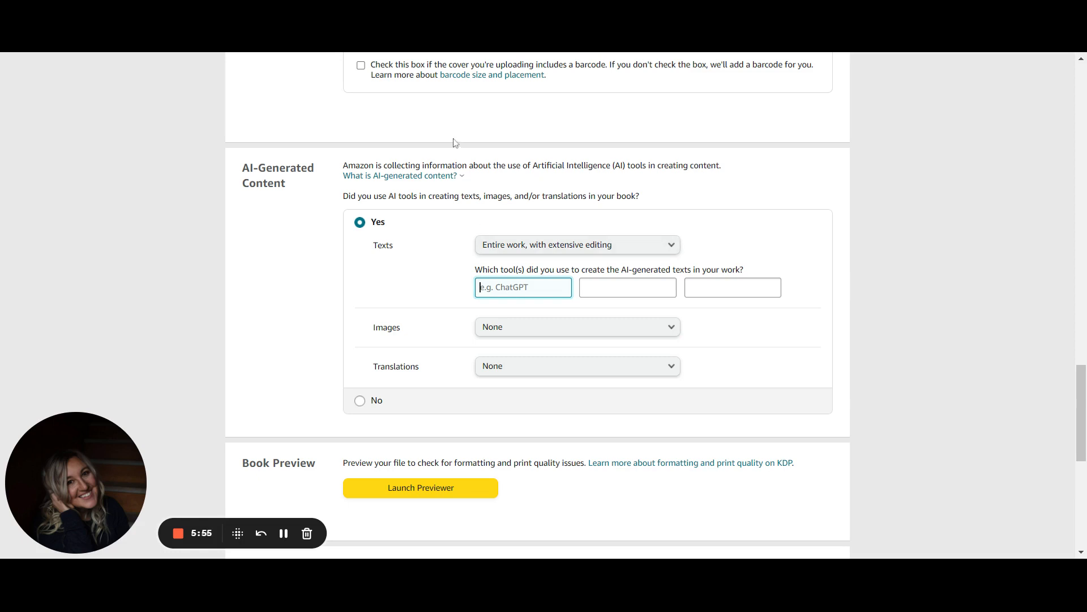
Review the AI-generated content definition again, and switch the AI tools answer to No and back to Yes.
click(433, 179)
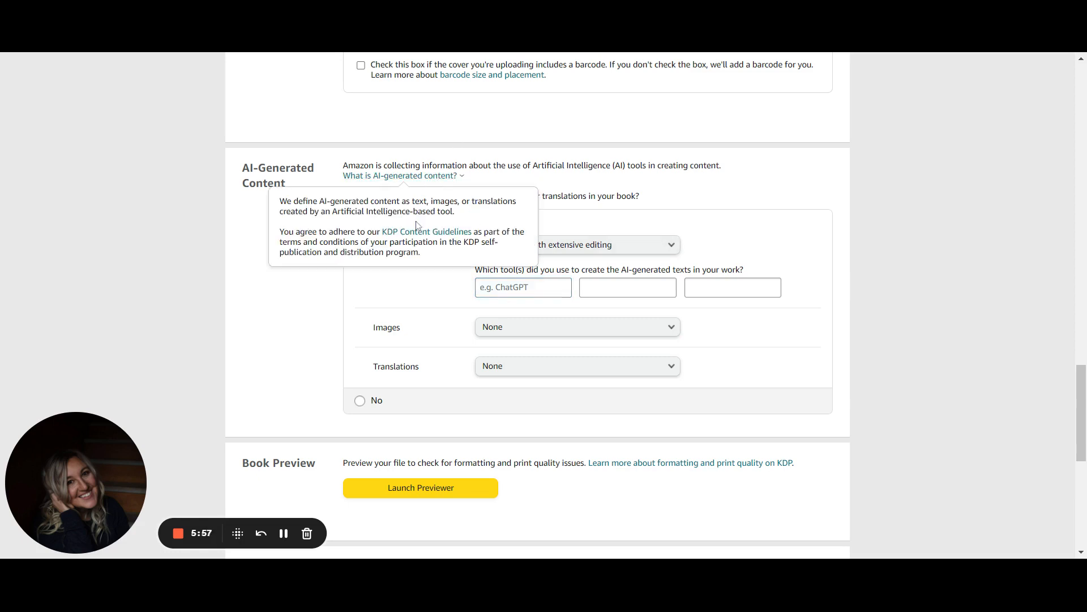
click(613, 223)
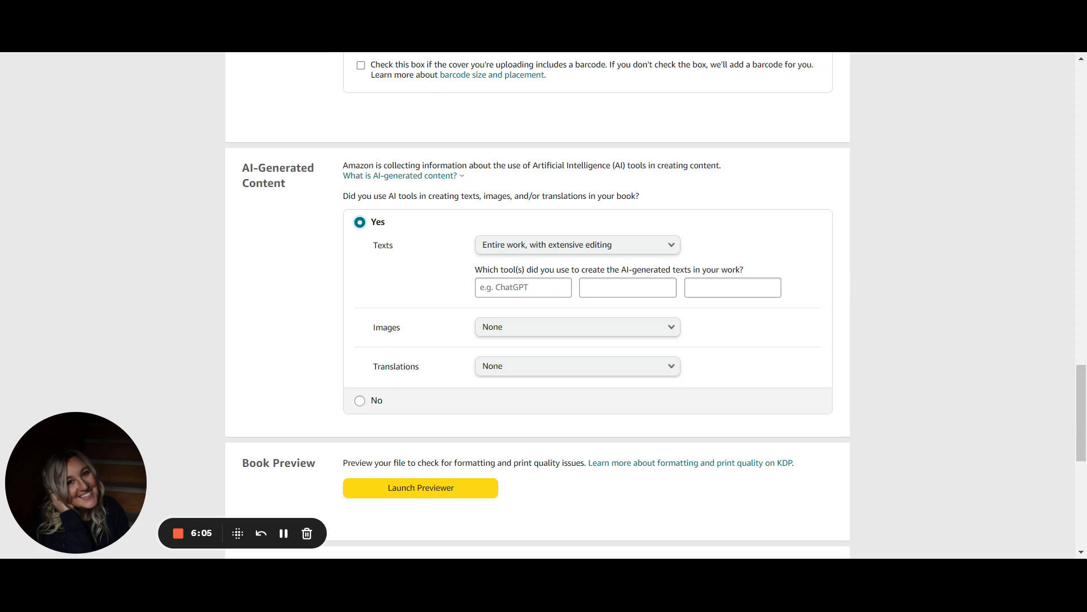
click(360, 400)
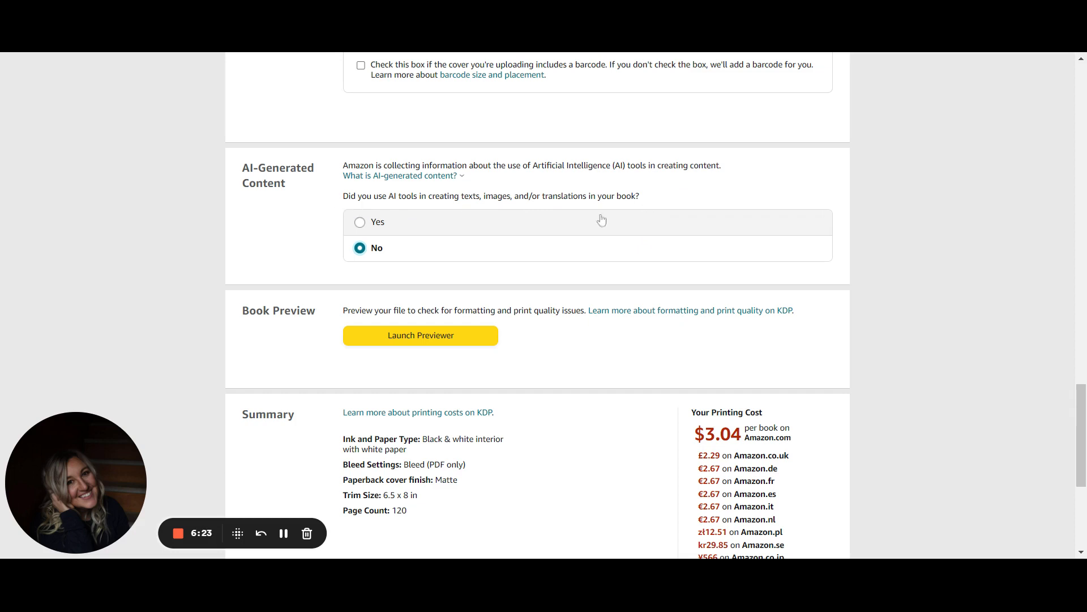
click(359, 223)
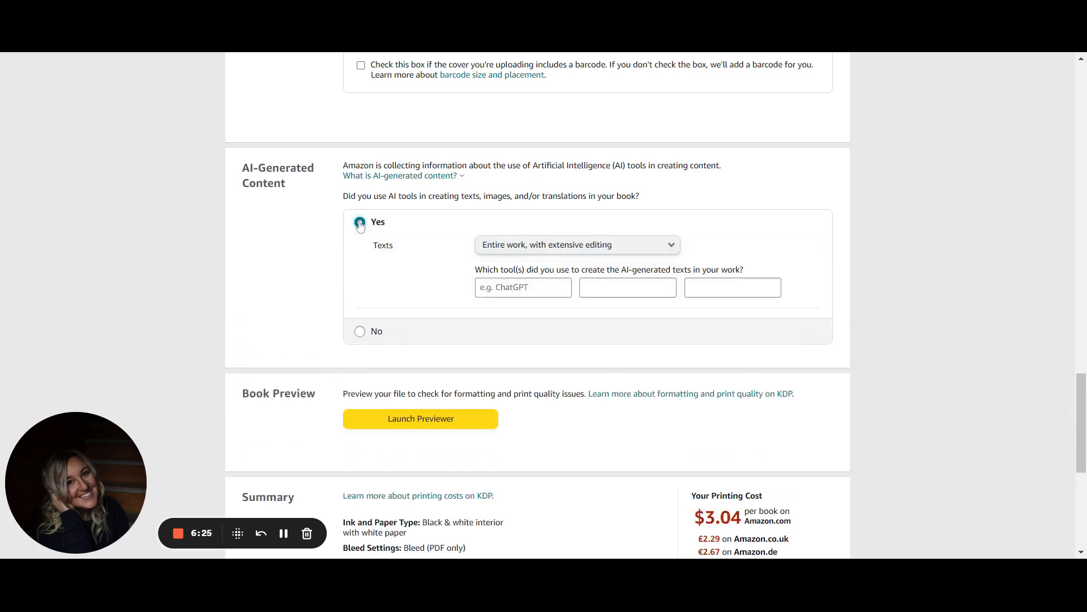
Try both "Some sections" options for Texts and settle on "Entire work, with minimal or no editing".
click(582, 242)
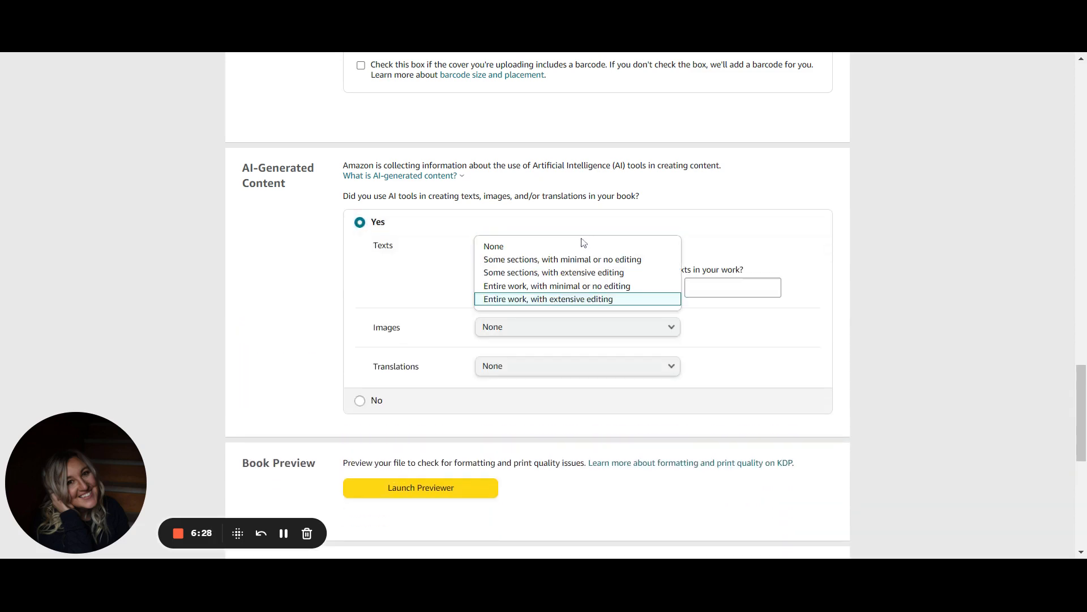
click(519, 259)
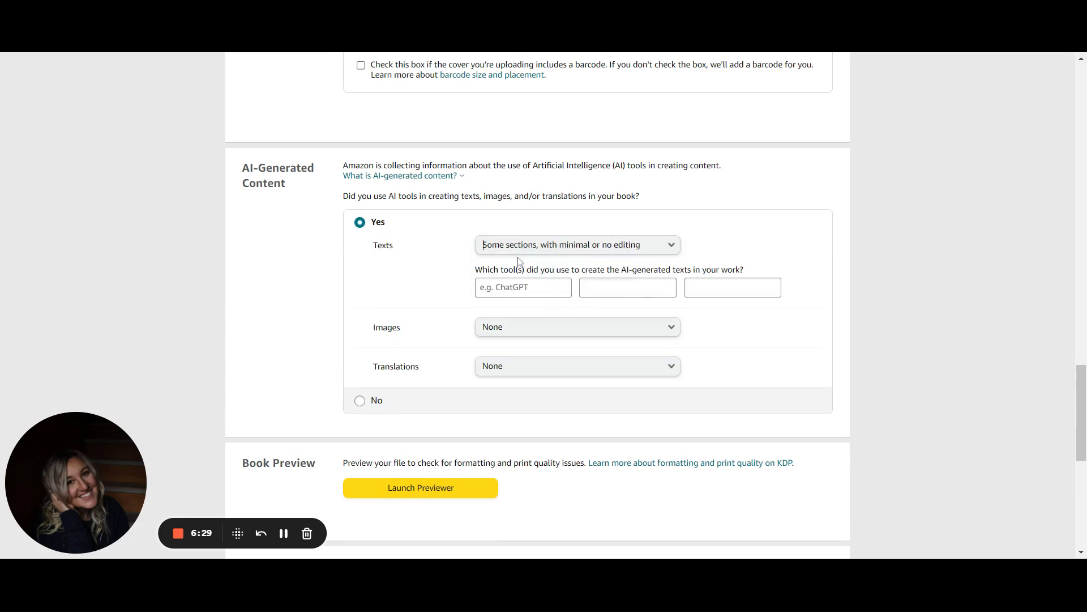
click(564, 246)
click(555, 273)
click(550, 287)
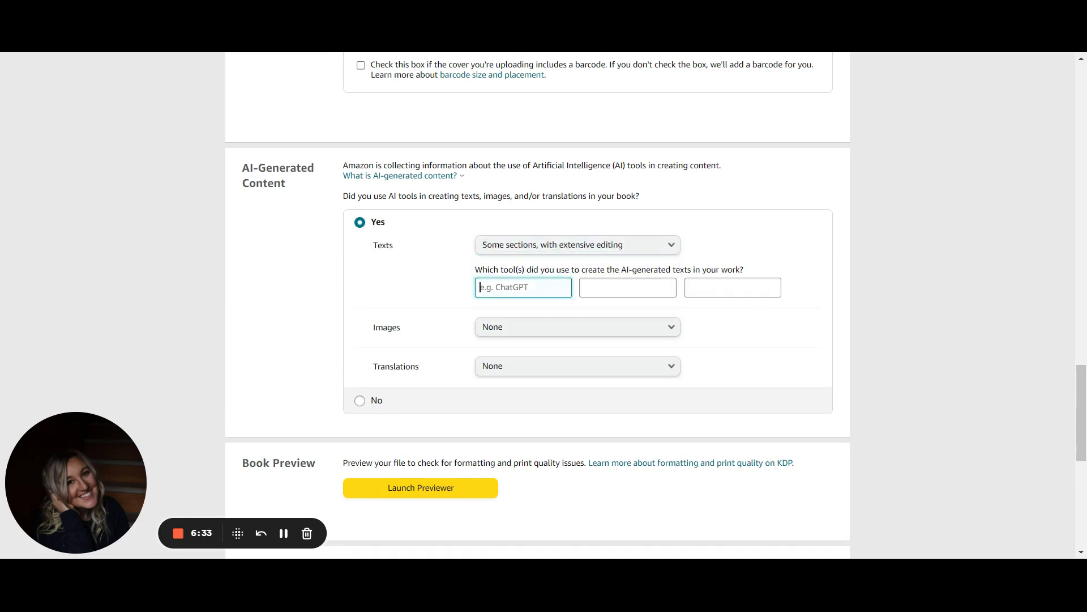
click(583, 245)
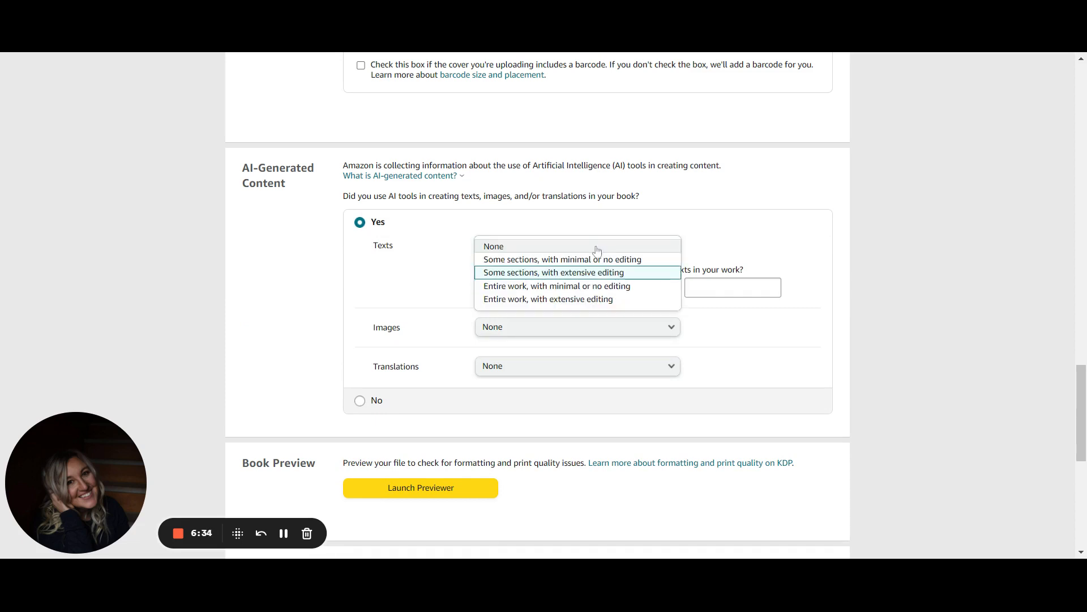
click(539, 288)
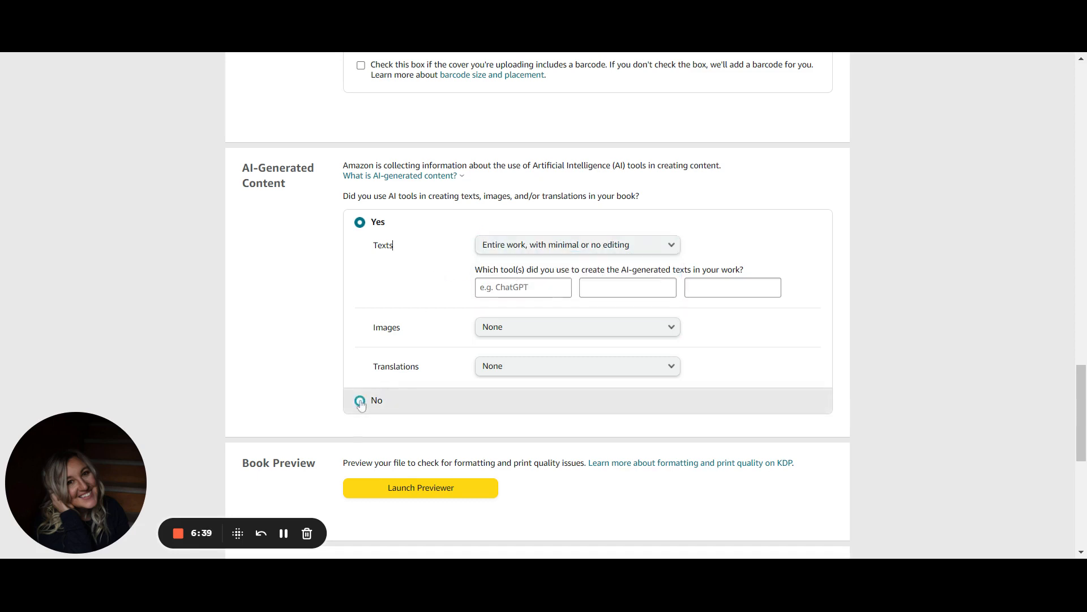
Set the AI-generated Texts amount to None and bring up the explanation of what AI-generated content is.
click(637, 247)
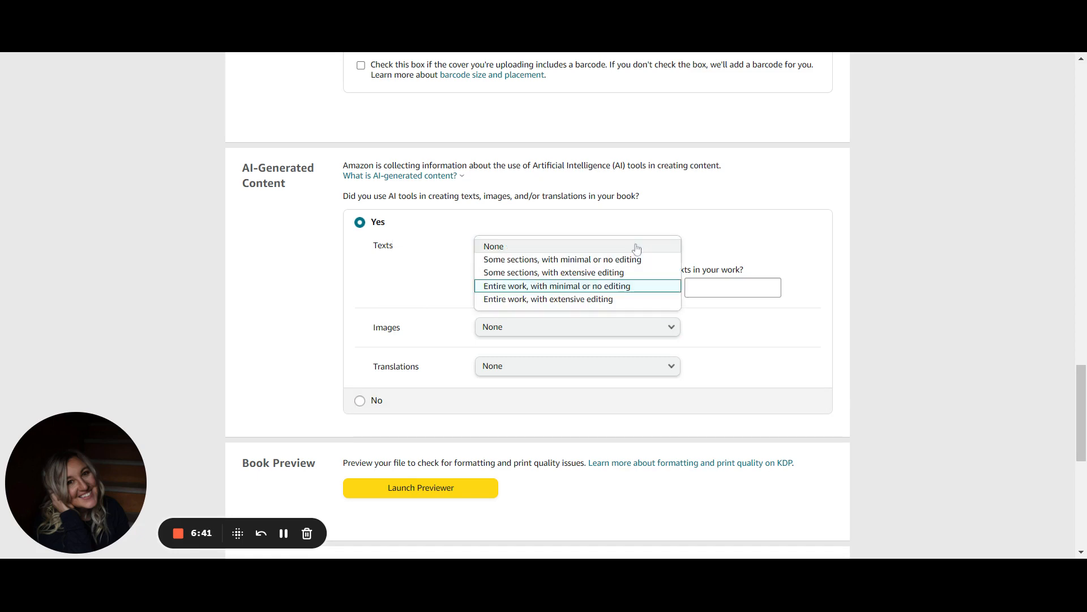
click(504, 247)
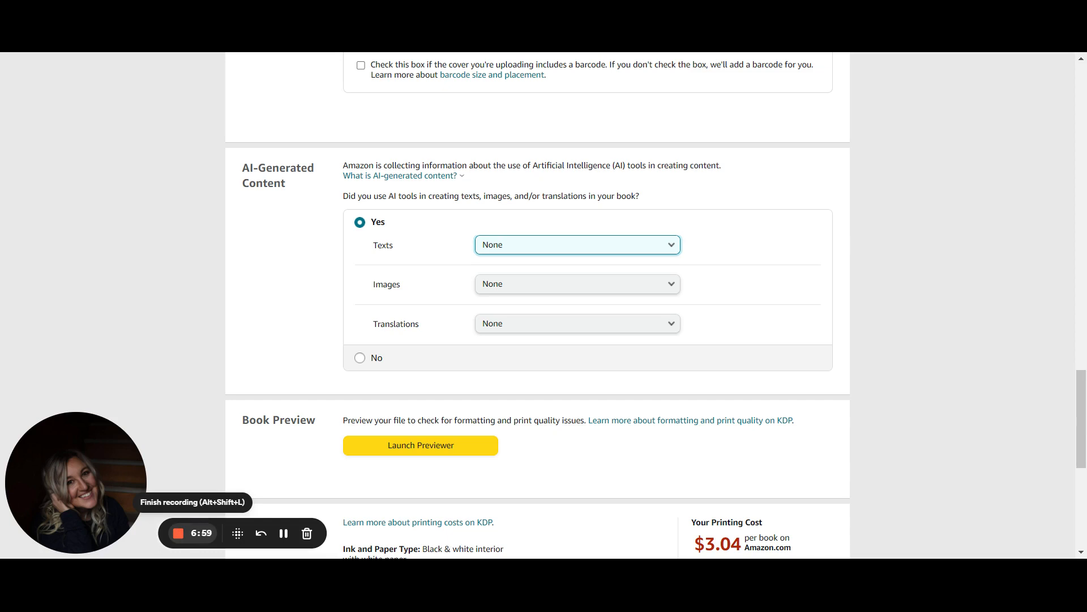
click(452, 176)
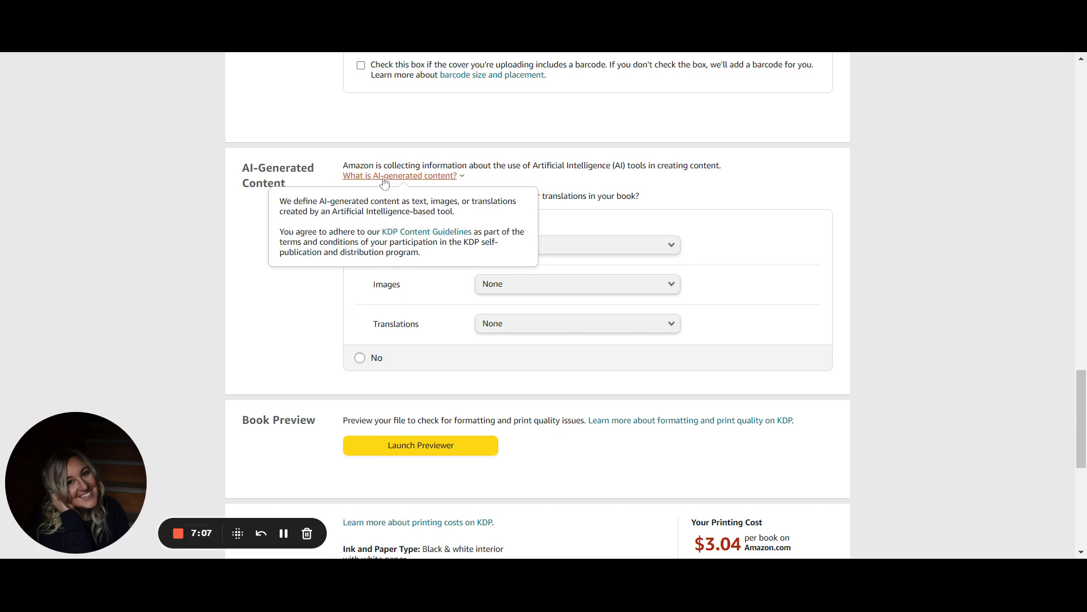
click(180, 536)
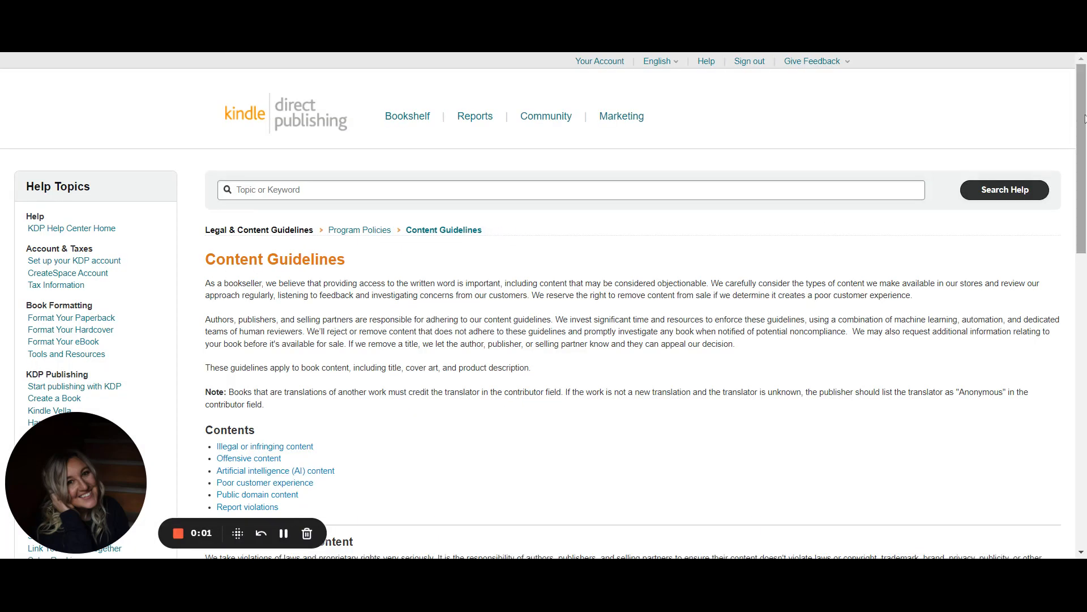
Read the Artificial intelligence (AI) content section of the KDP Content Guidelines, highlighting the disclosure sentence and the AI-assisted and AI-generated definitions.
drag(1086, 118, 1086, 183)
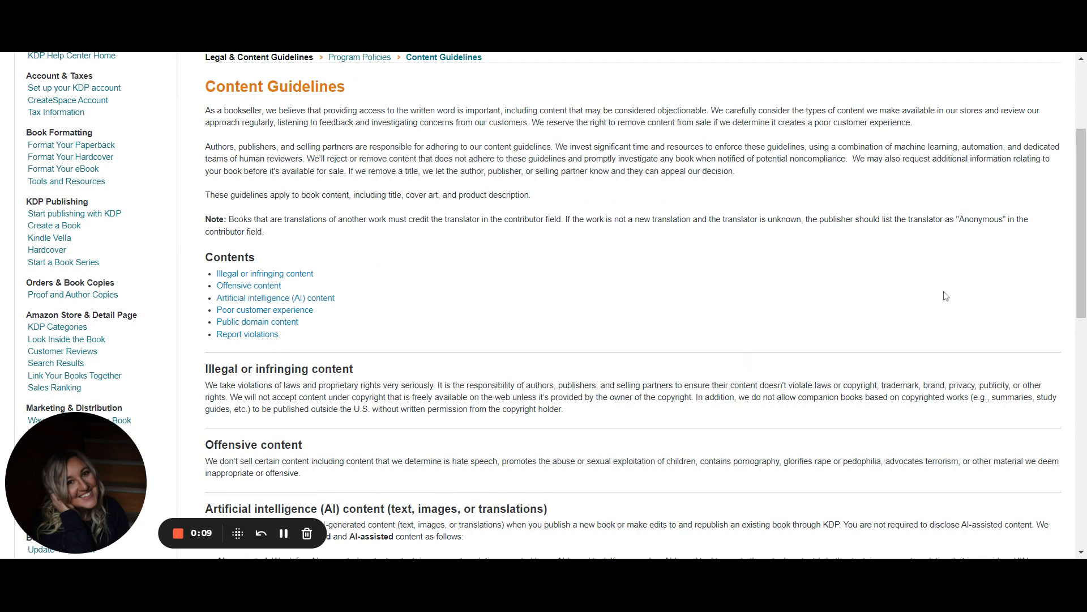
drag(1082, 221, 1082, 304)
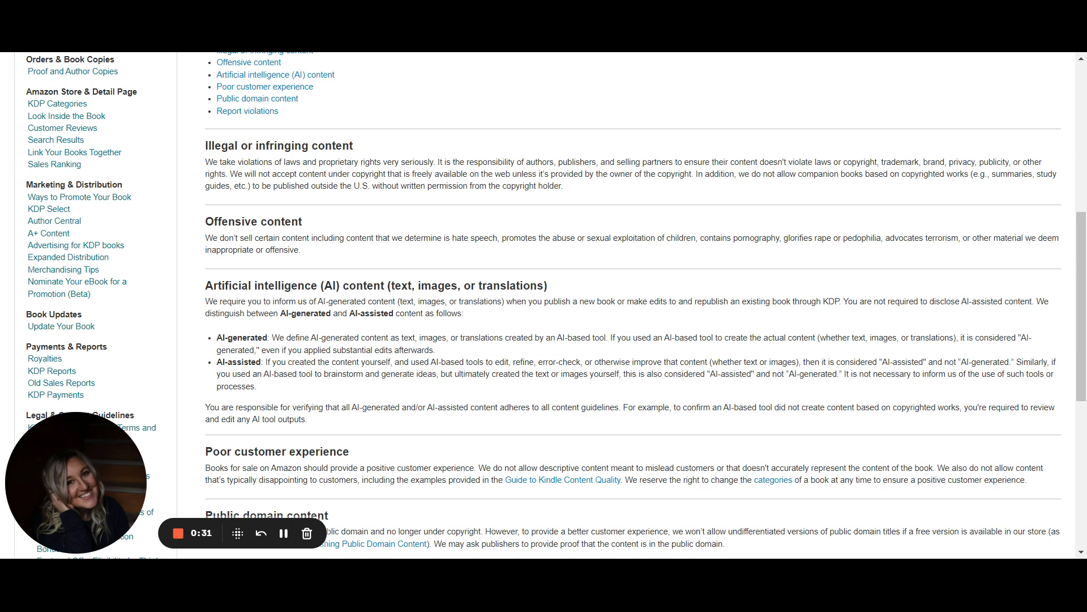
drag(1032, 301, 848, 312)
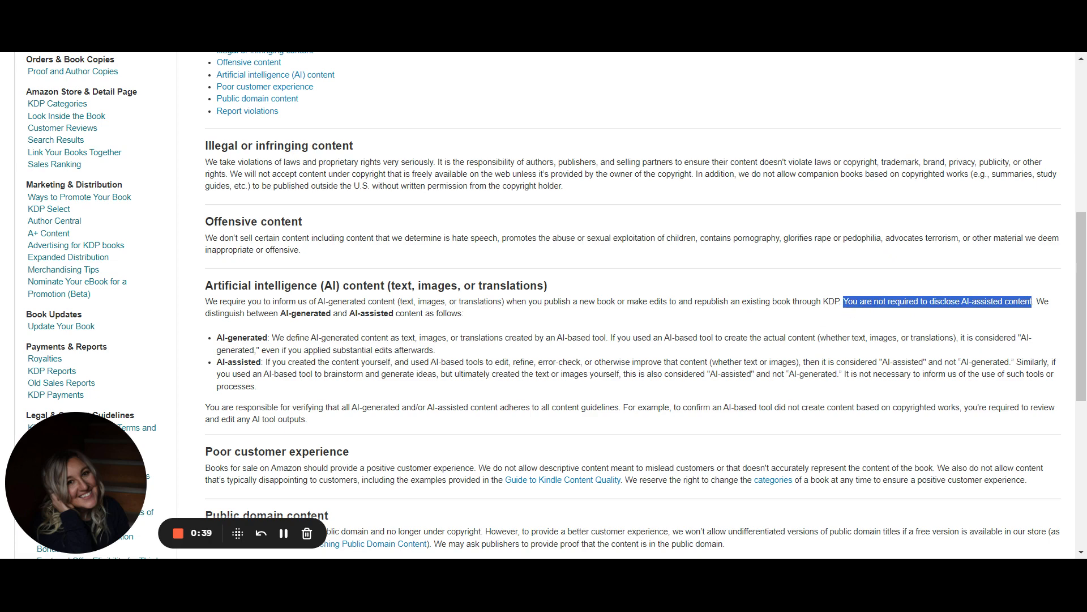
drag(272, 362, 1057, 362)
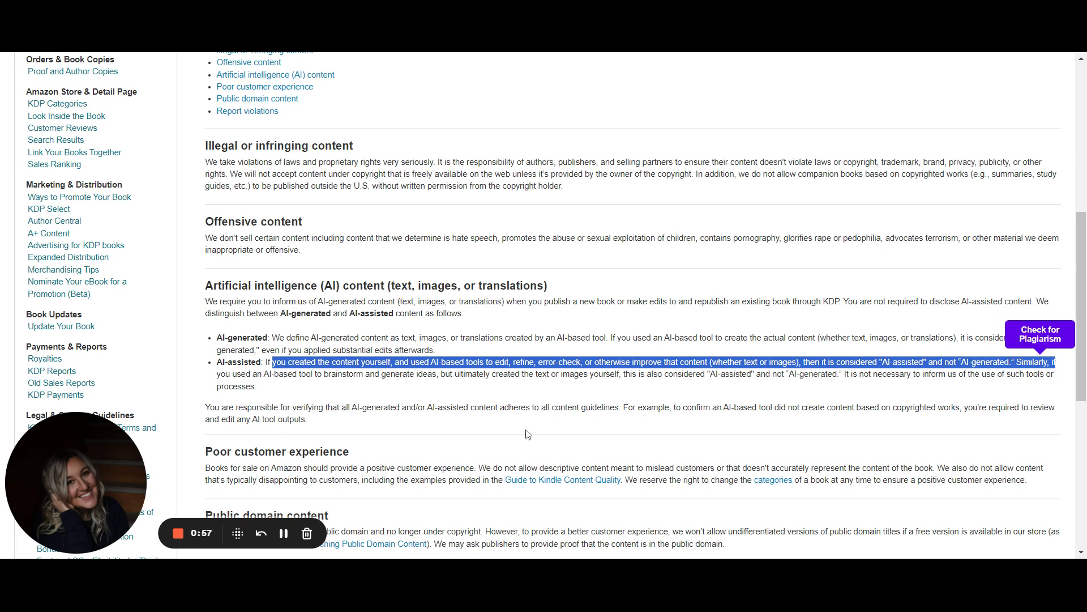
drag(301, 374, 1040, 374)
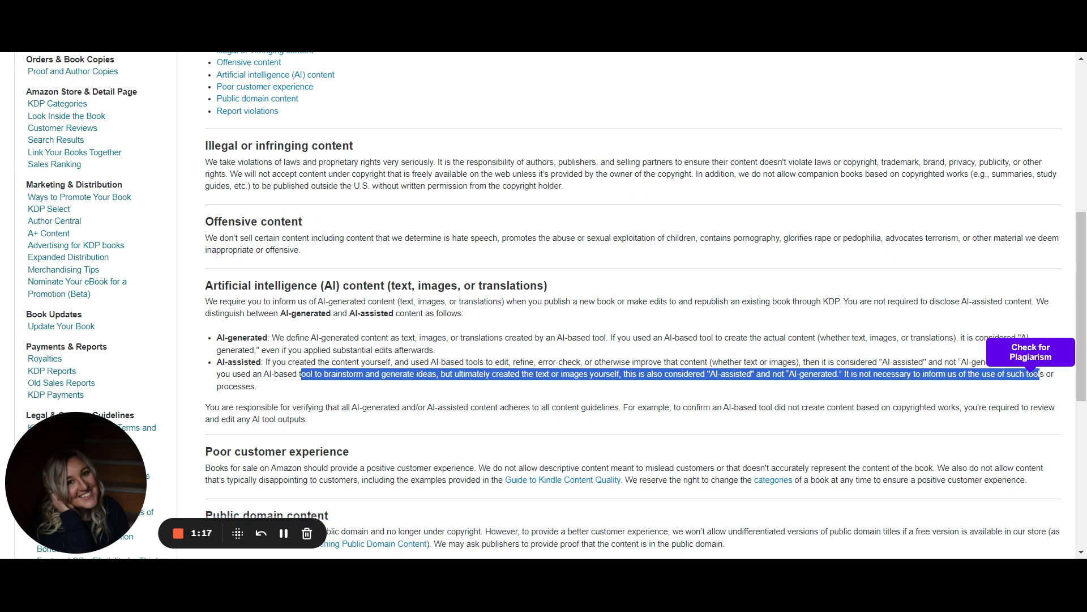
drag(444, 352, 273, 338)
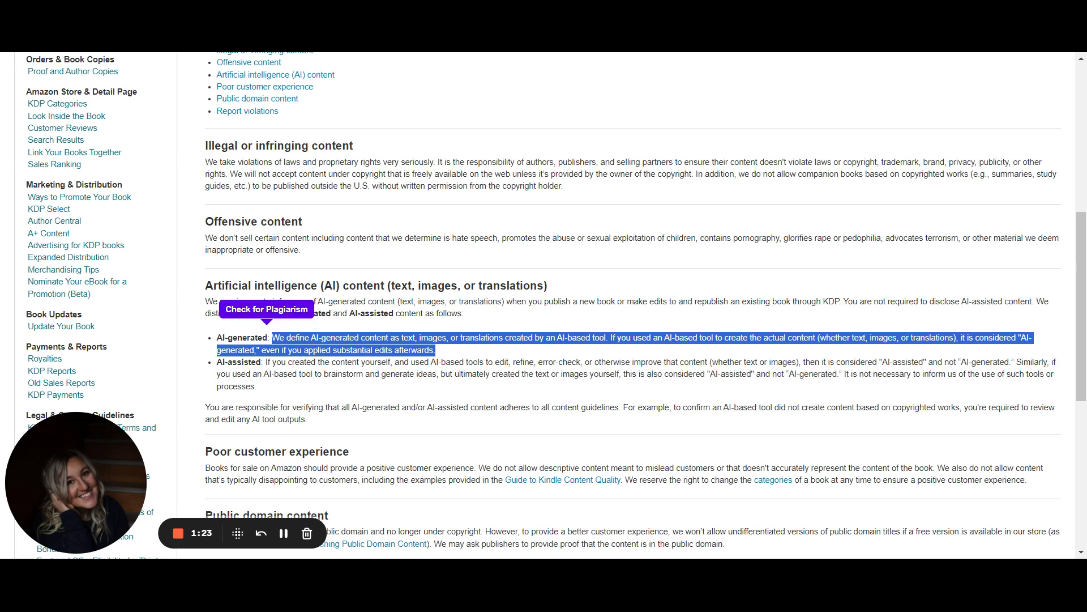
click(273, 338)
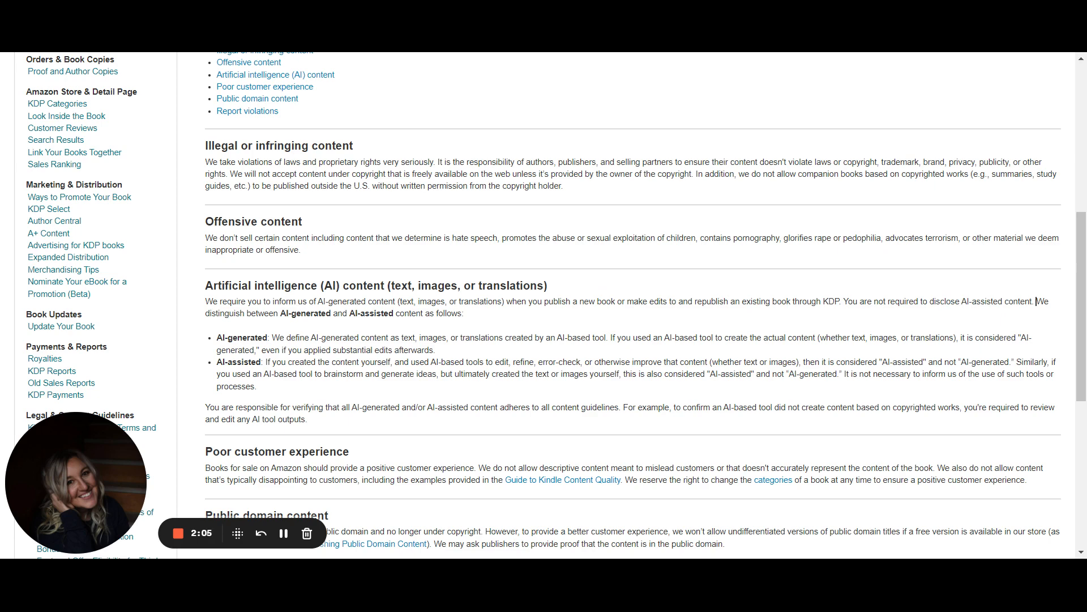
Highlight the sentence distinguishing AI-generated from AI-assisted content, and the words "content yourself" in the AI-assisted definition.
drag(1036, 301, 1037, 317)
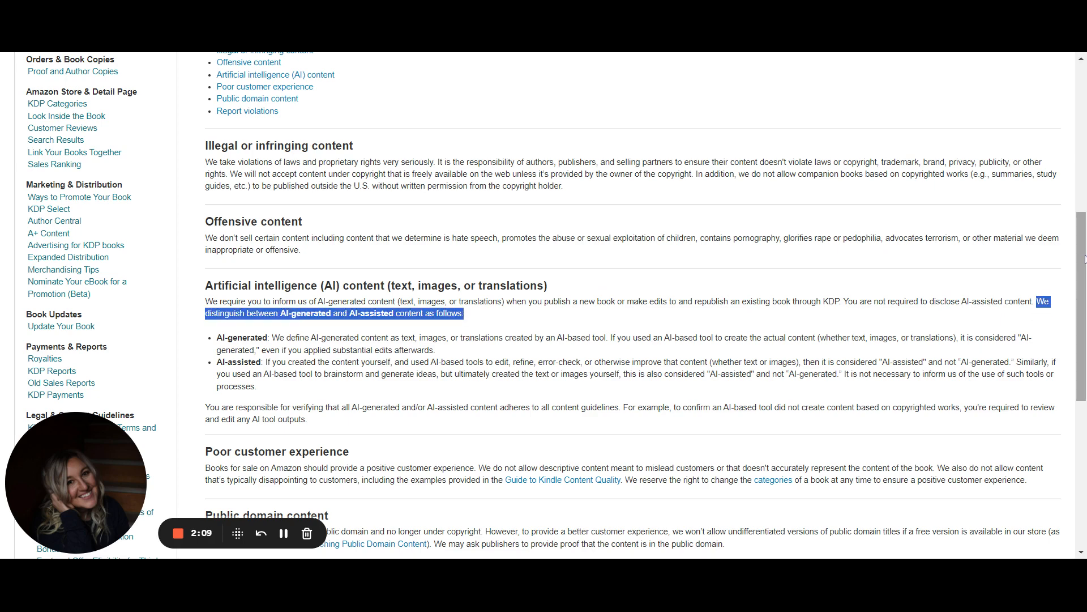
drag(1086, 257, 1086, 278)
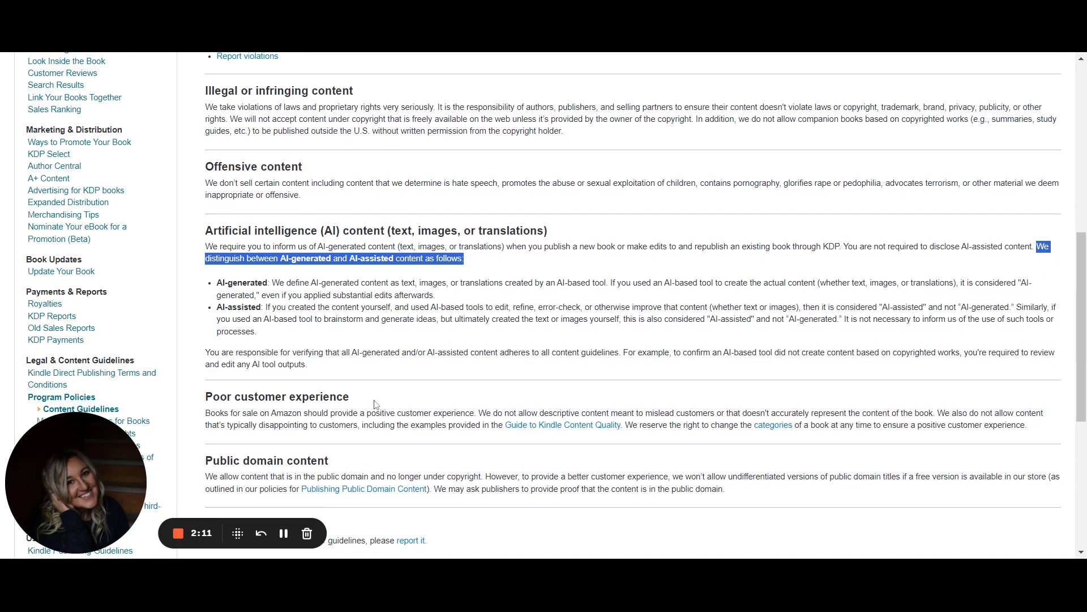
click(318, 369)
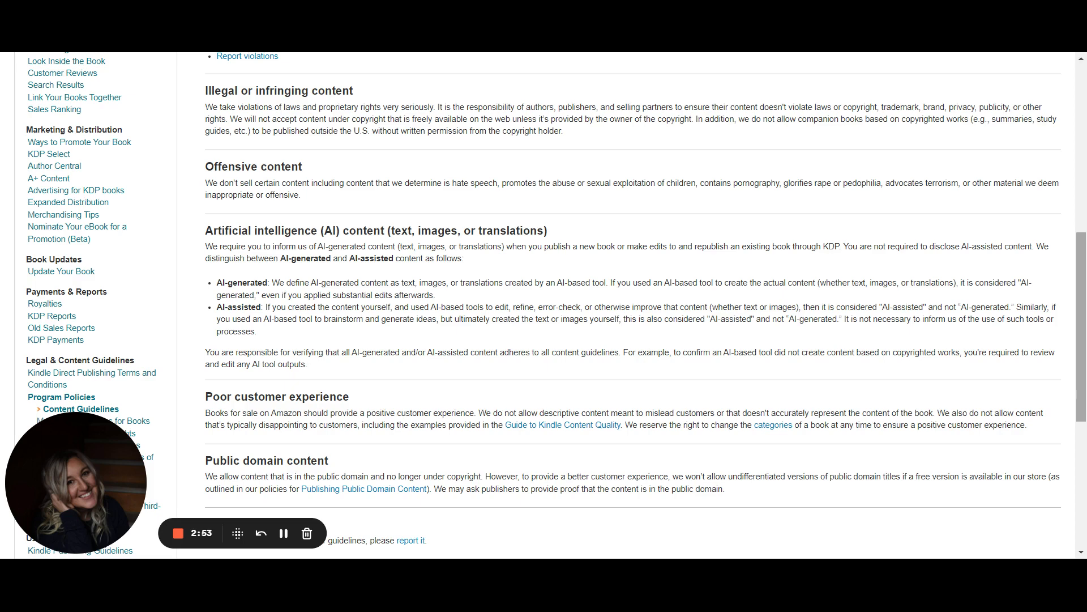
scroll(1082, 294, down, 1)
scroll(1082, 294, down, 1)
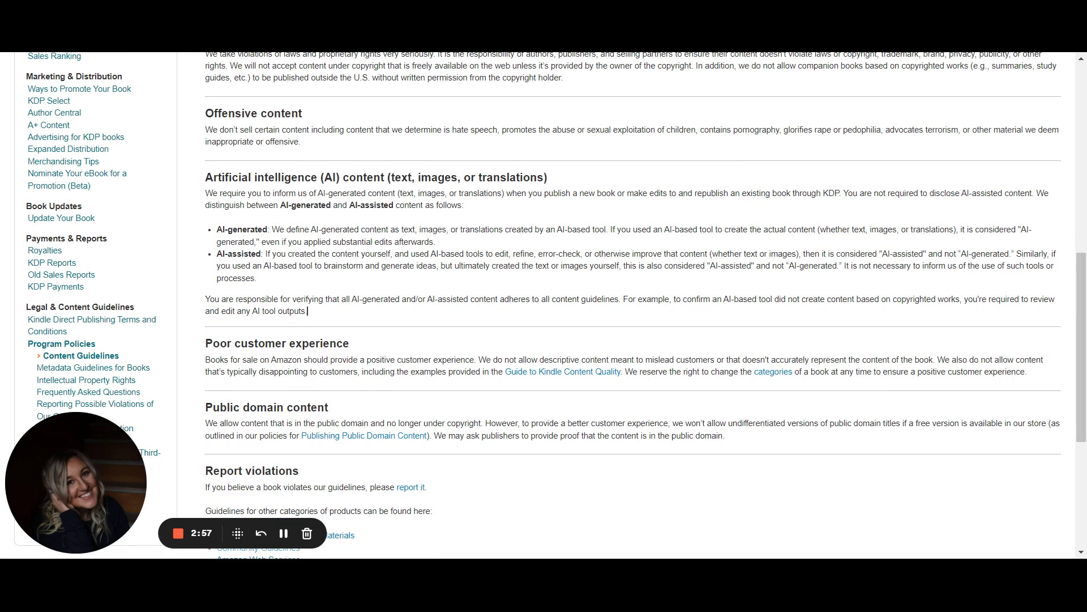
drag(265, 253, 325, 254)
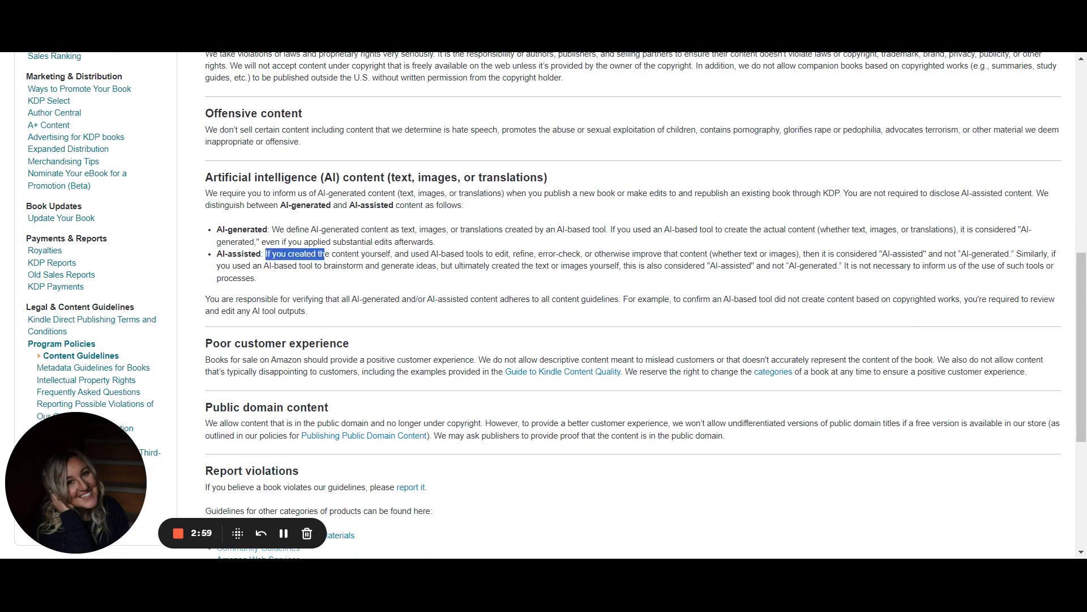
click(362, 253)
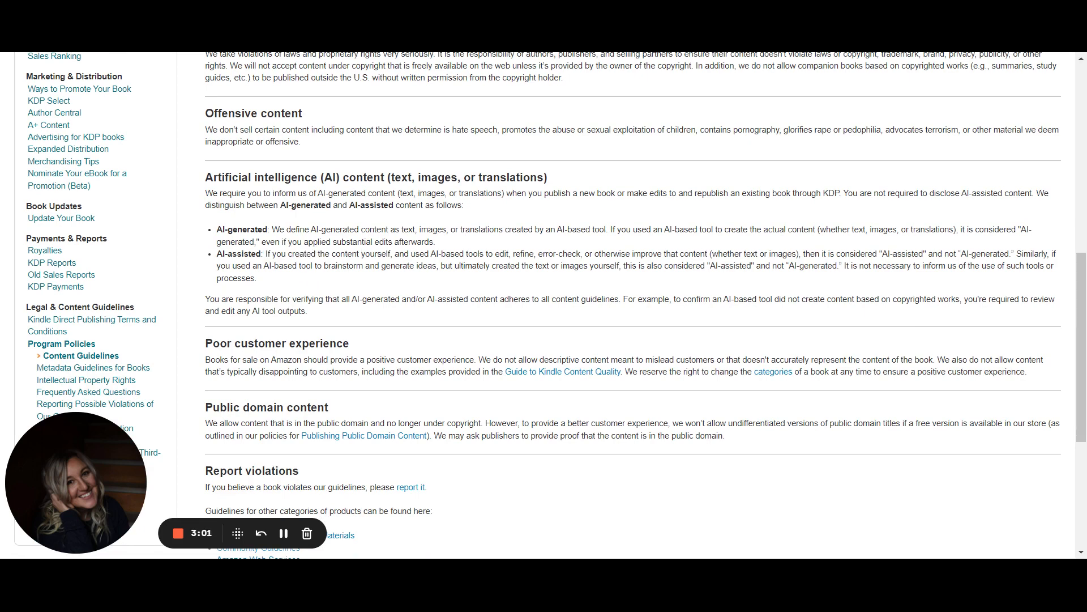
drag(391, 253, 332, 254)
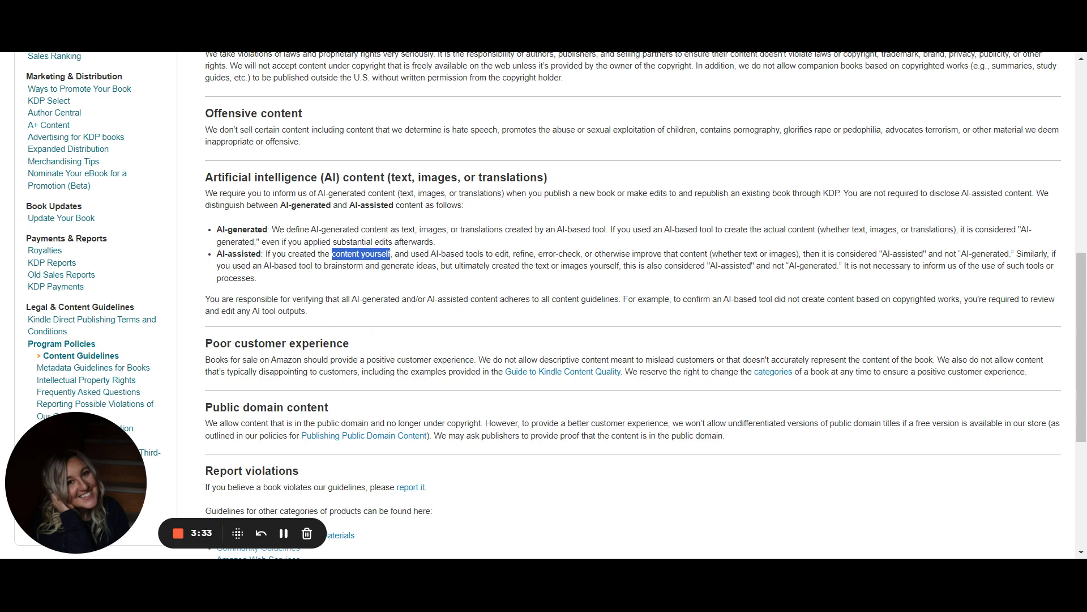
Highlight the opening rules under Poor customer experience and look through the remaining guideline sections down to Report violations.
drag(330, 361, 478, 361)
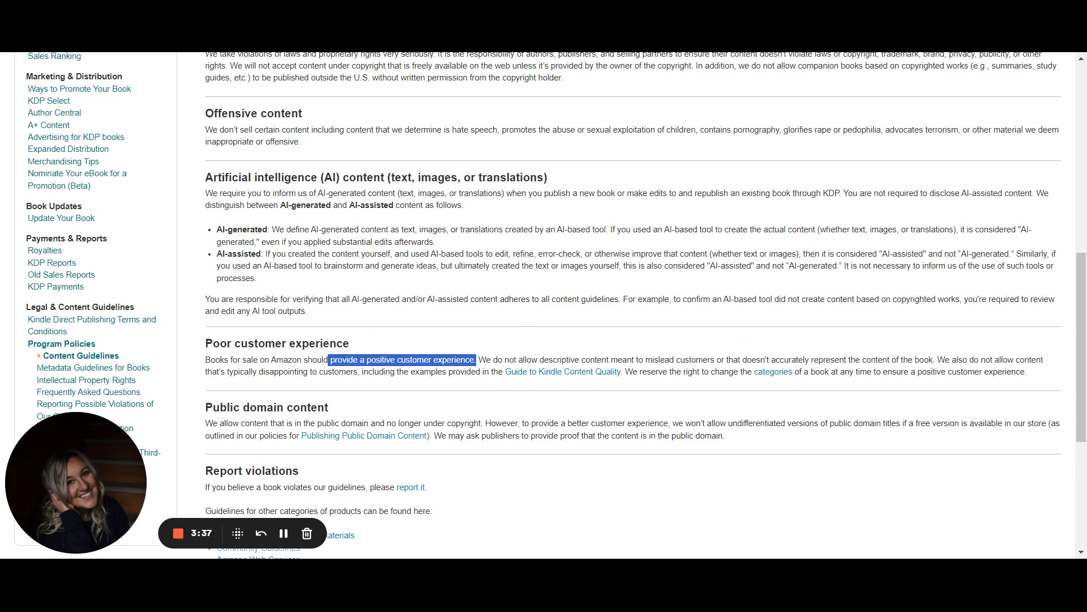
drag(670, 360, 1045, 358)
drag(1084, 287, 1085, 319)
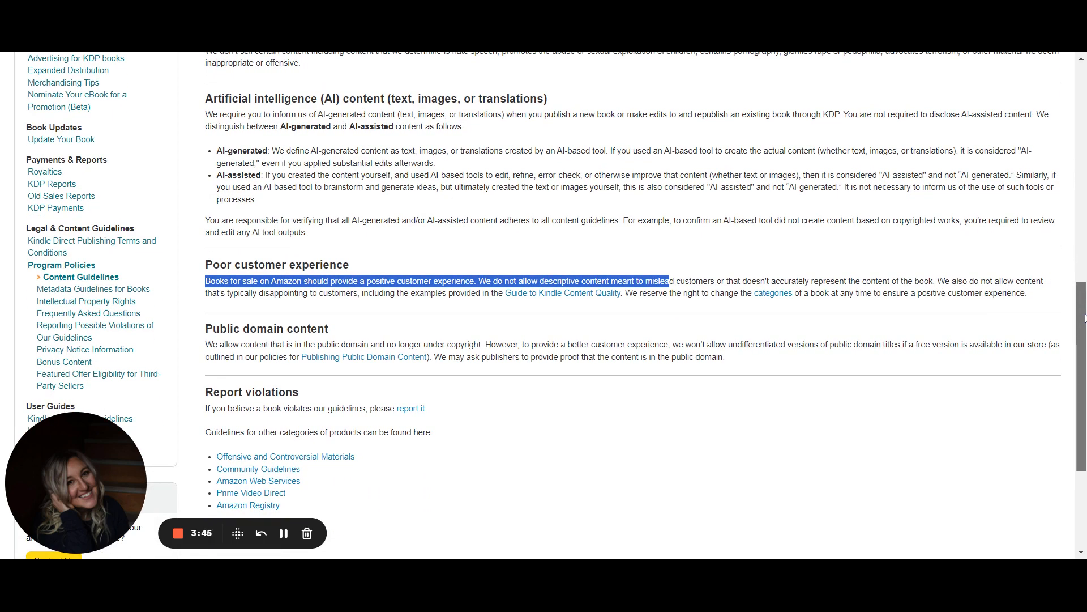
scroll(556, 305, down, 1)
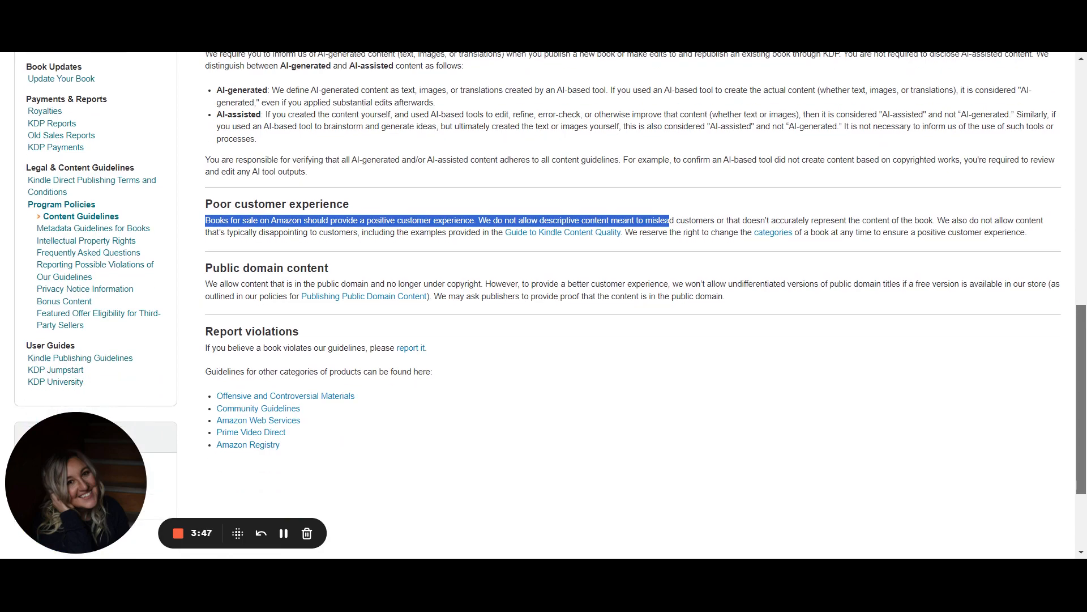
Return to the start of the Content Guidelines and look over the introduction, contents list and first sections.
scroll(1041, 129, up, 15)
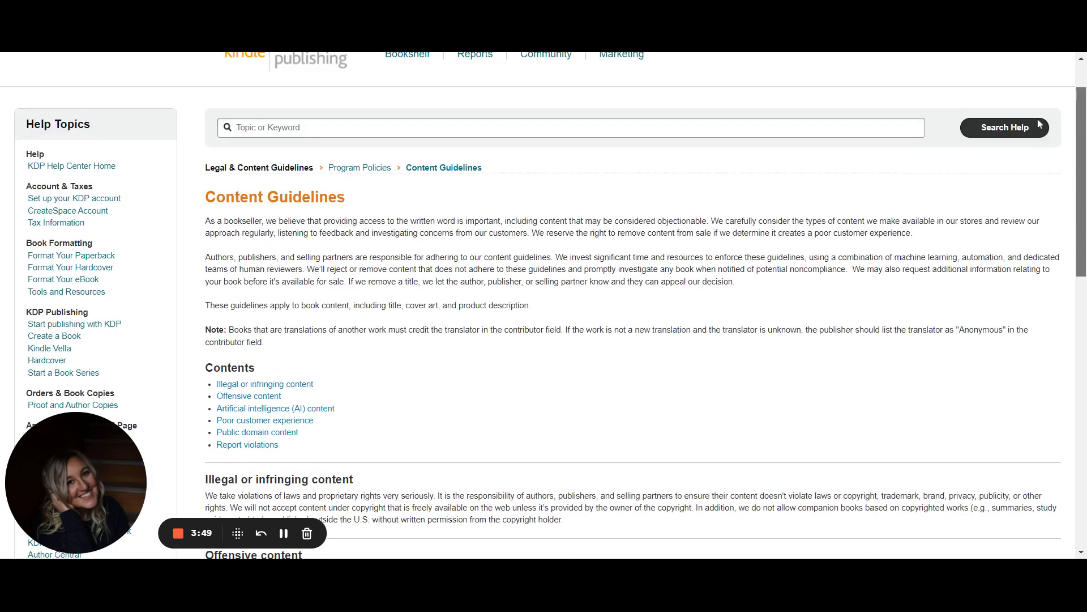
scroll(1041, 159, down, 3)
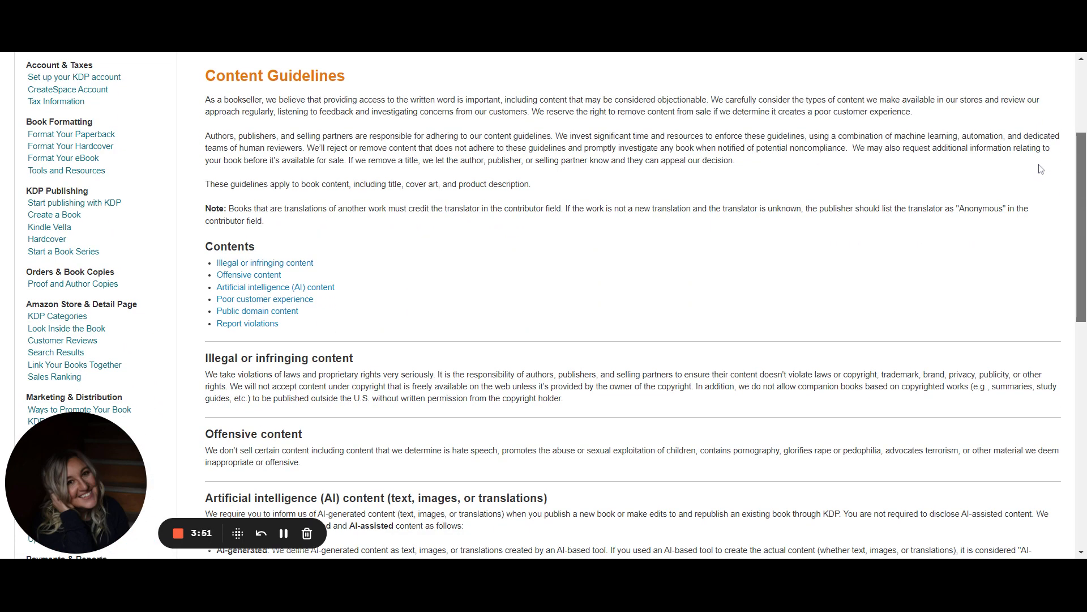
scroll(1042, 178, down, 1)
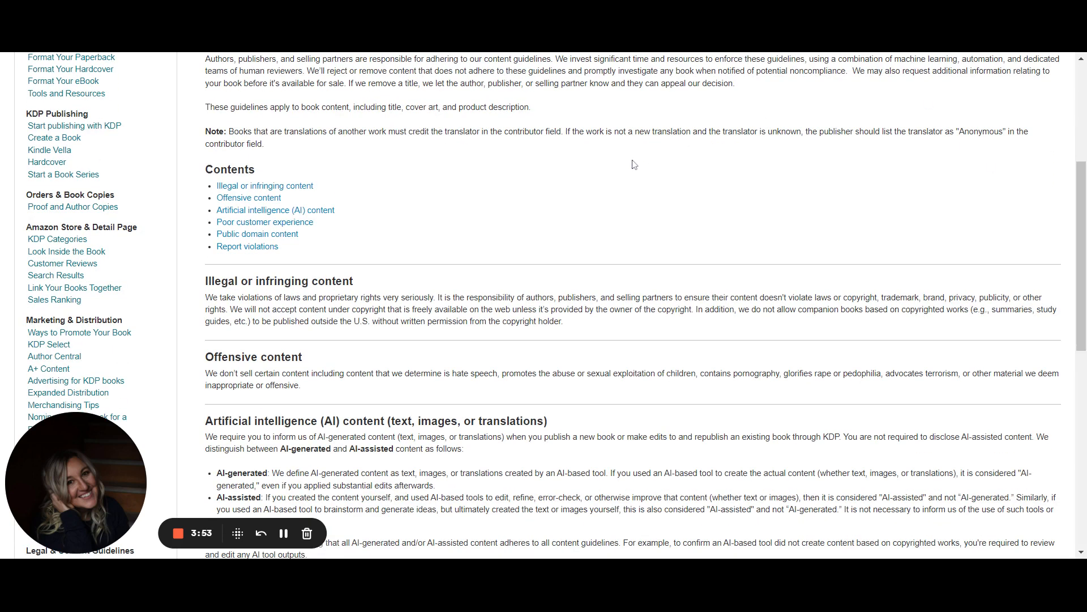